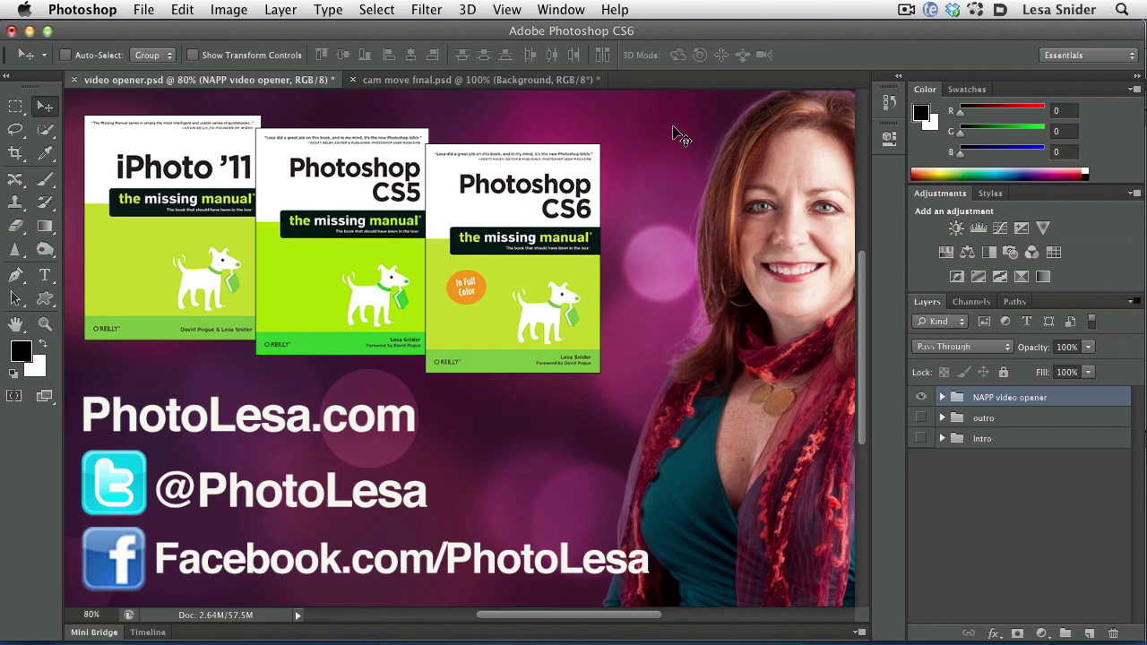
# Switch to the 'cam move final.psd' document showing the two soapbox cars
pyautogui.click(450, 81)
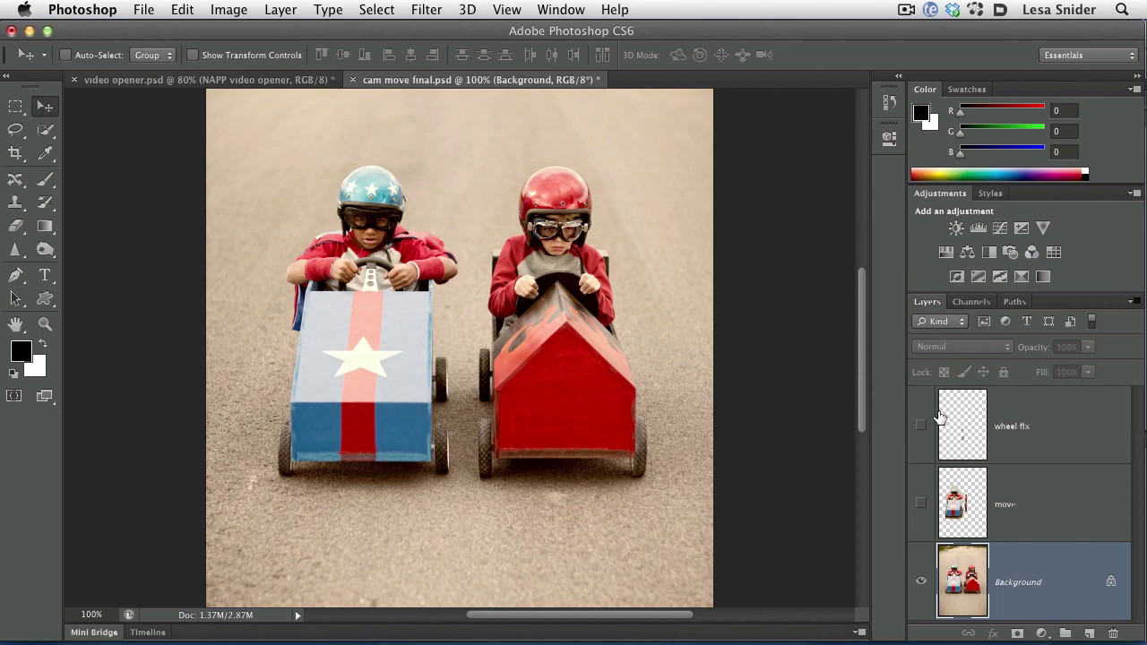
# Turn on the wheel flx and move layers to preview the finished retouch
pyautogui.moveTo(921, 423); pyautogui.dragTo(923, 518)
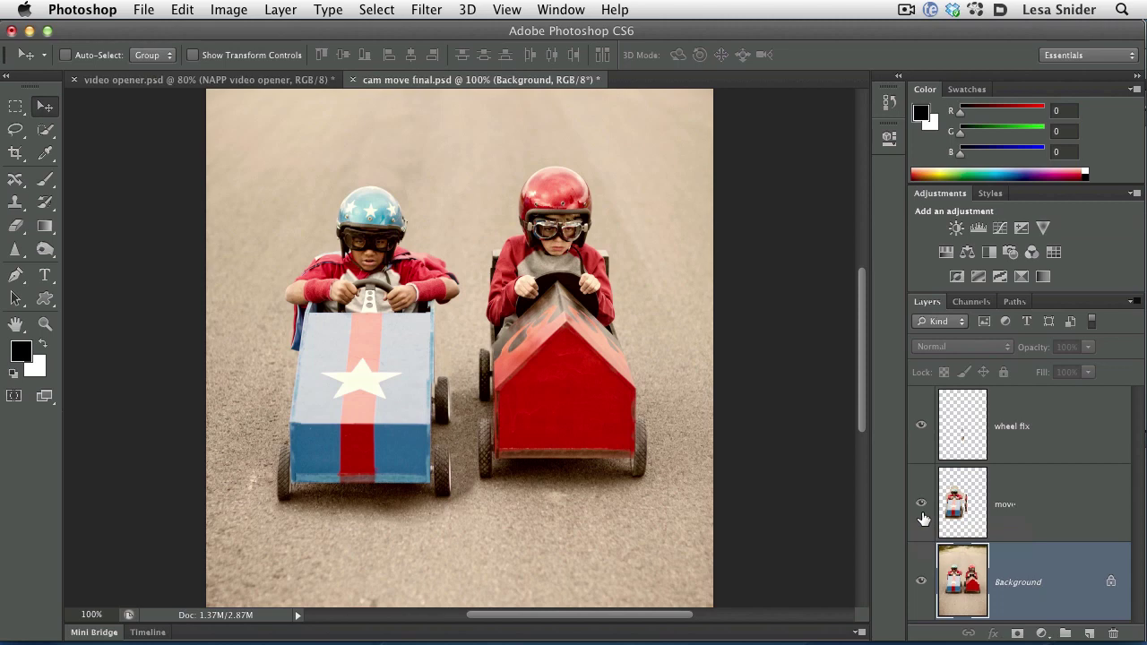
# Hide the wheel flx and move layers so only the Background photo shows
pyautogui.click(920, 426)
pyautogui.click(922, 505)
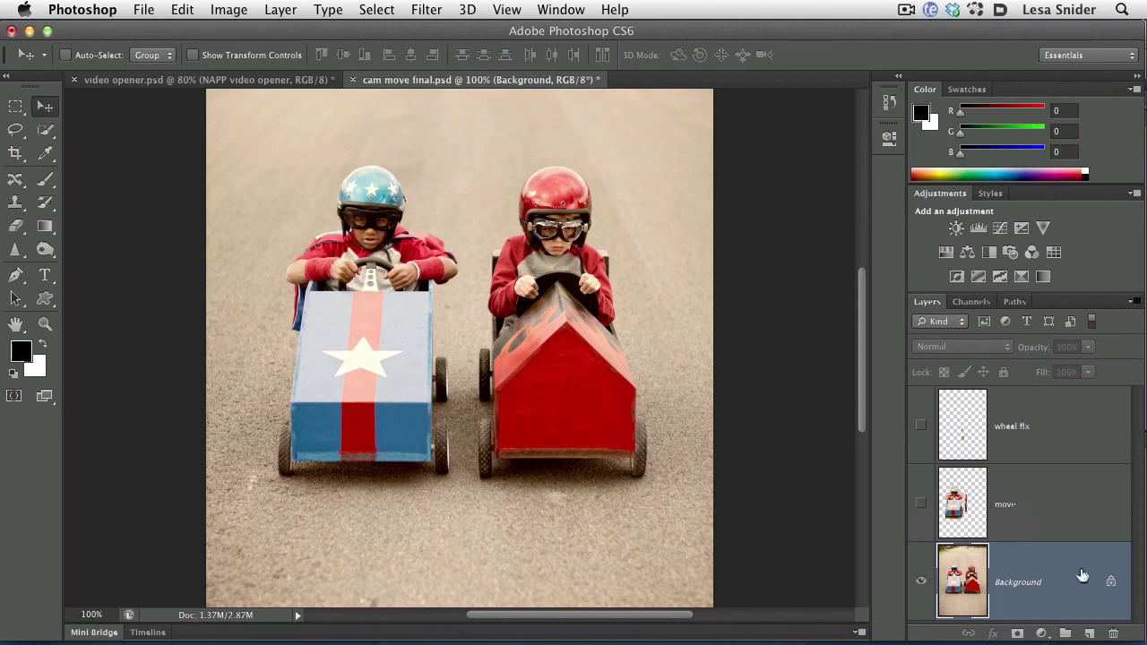
# Add a new empty layer named 'move' and select the Content-Aware Move Tool
pyautogui.click(1084, 635)
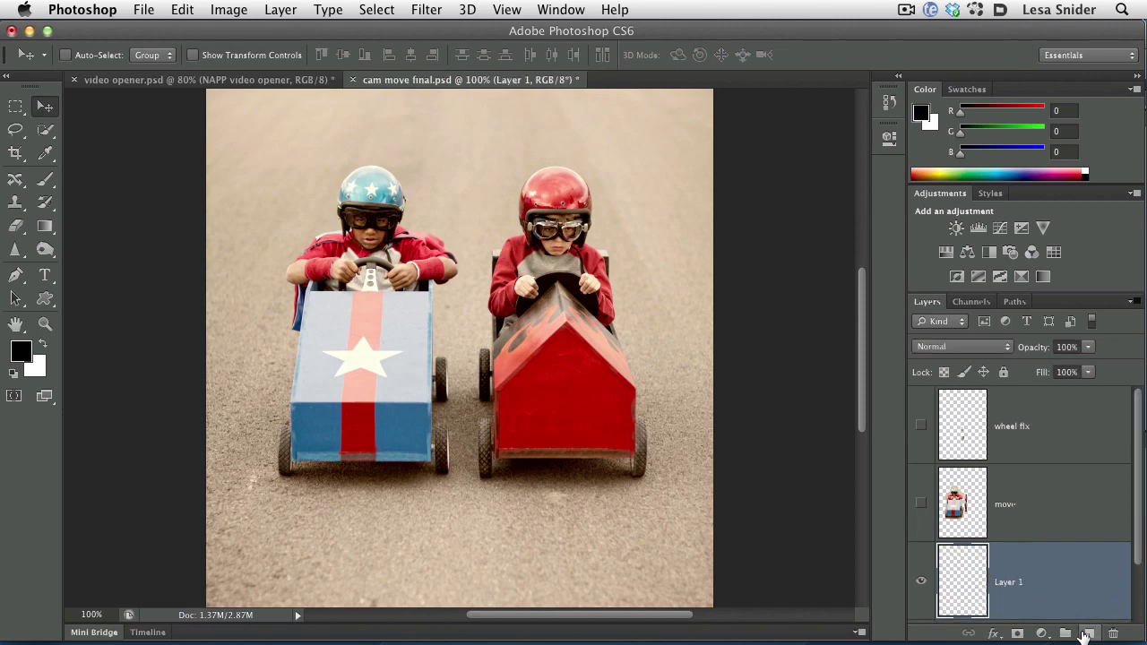
pyautogui.doubleClick(1005, 581)
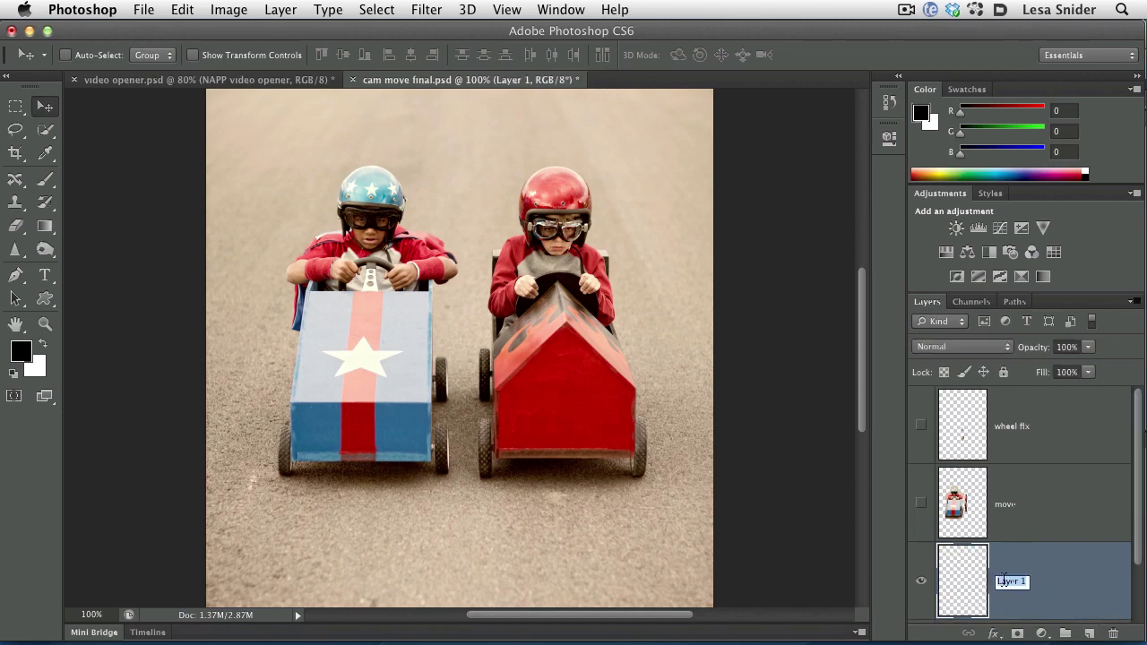
pyautogui.write('move')
pyautogui.press('Return')
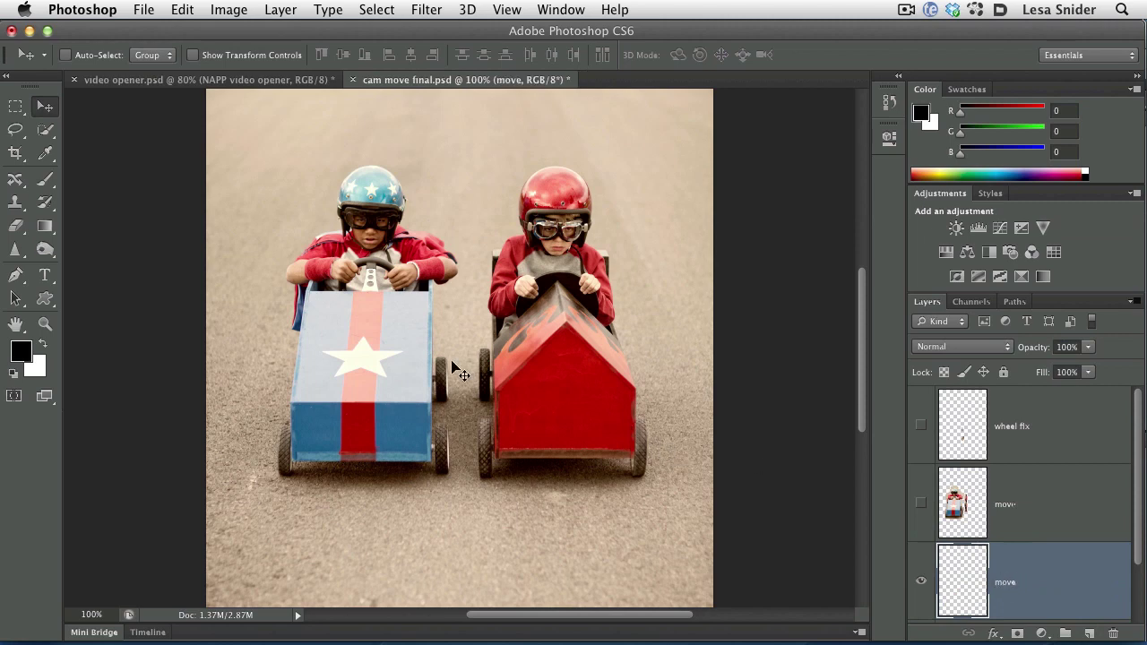
pyautogui.click(19, 183)
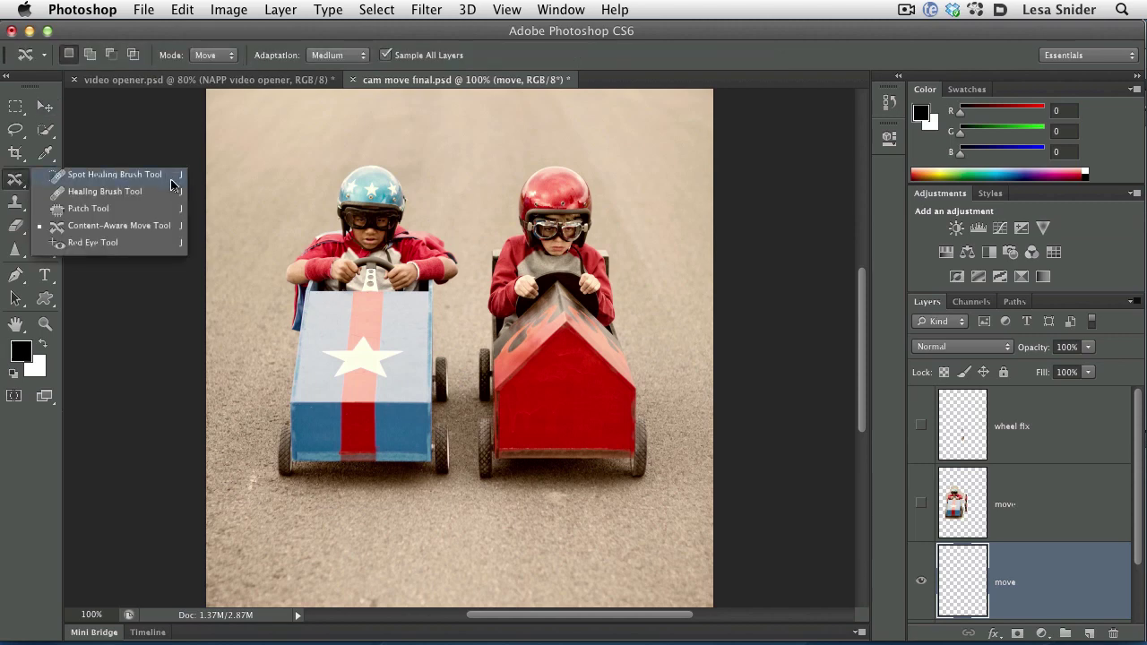
pyautogui.click(118, 228)
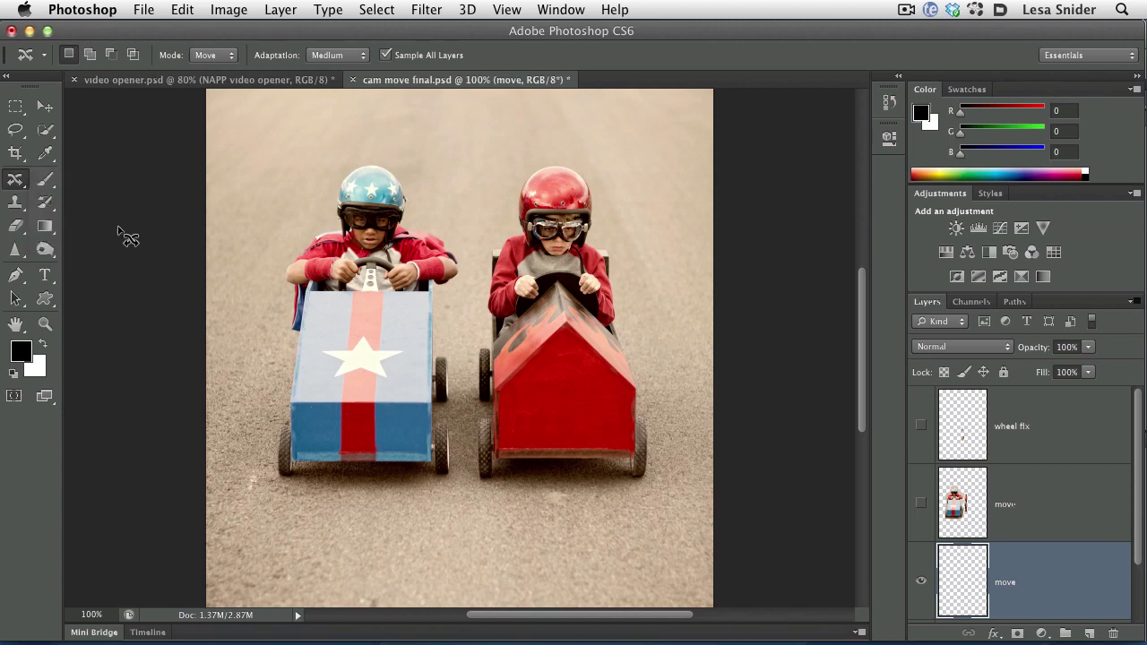
pyautogui.click(231, 59)
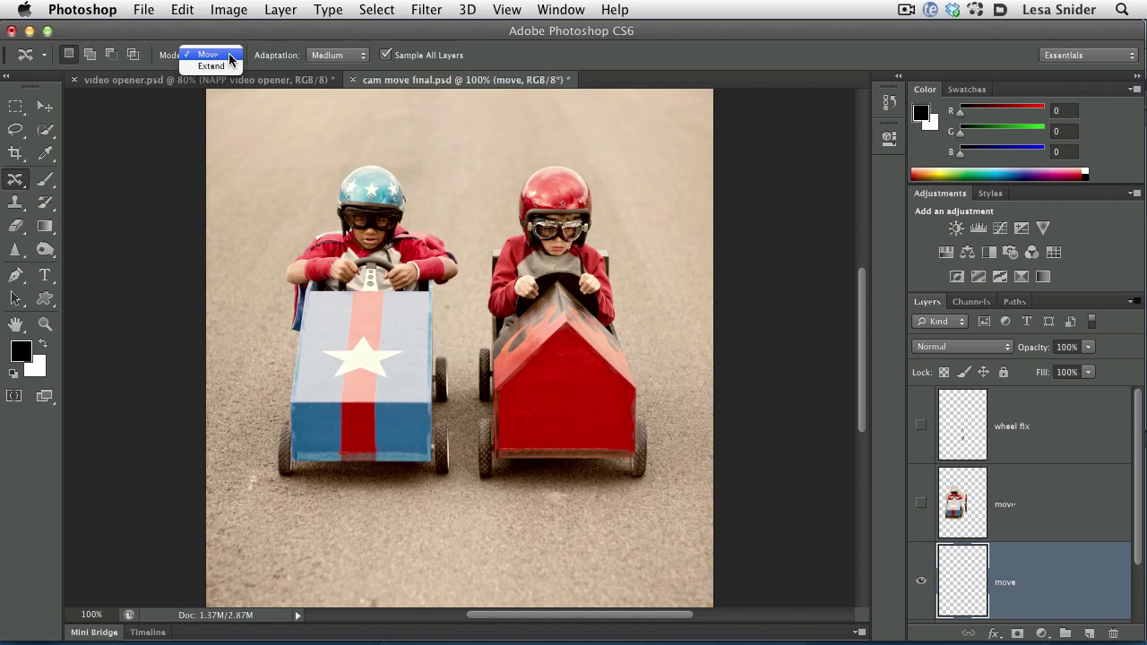
pyautogui.click(229, 52)
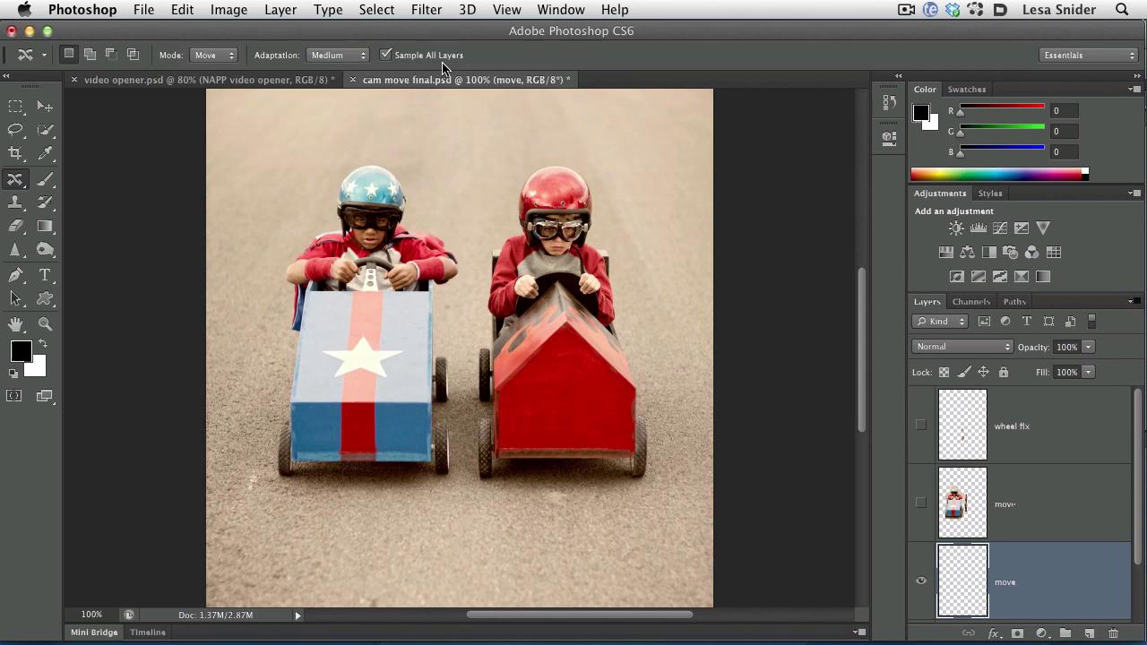
pyautogui.scroll(-2, 1040, 560)
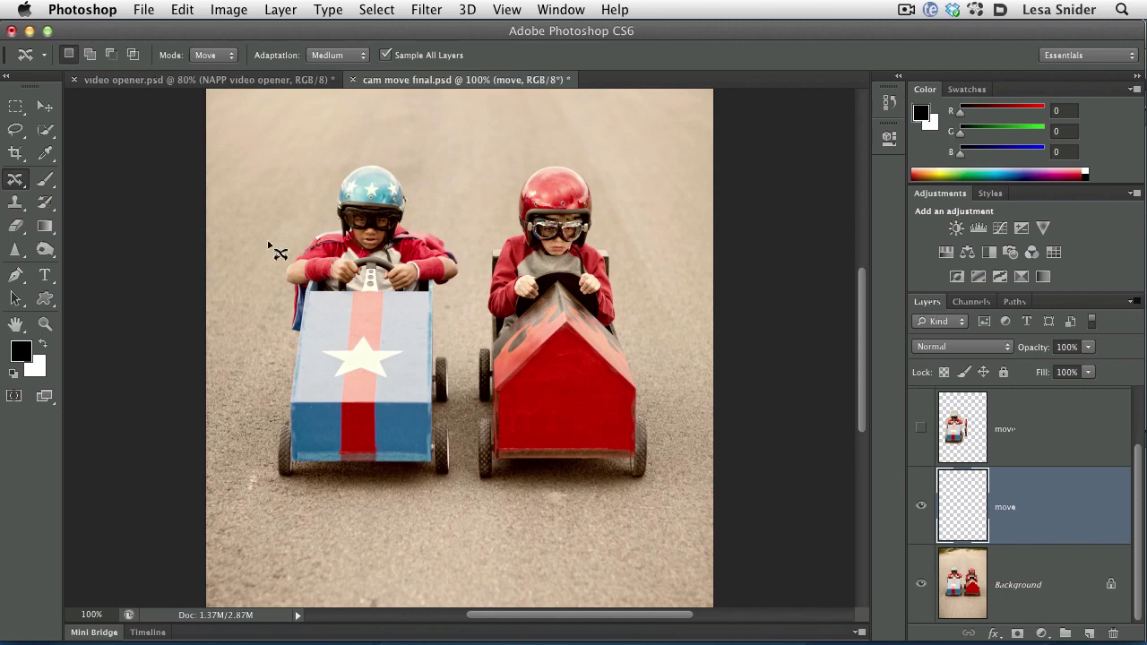
# Draw a freehand loop around the left boy and his star-striped car
pyautogui.moveTo(296, 238)
pyautogui.mouseDown()
pyautogui.moveTo(326, 224)
pyautogui.moveTo(338, 169)
pyautogui.moveTo(386, 159)
pyautogui.moveTo(407, 186)
pyautogui.moveTo(412, 224)
pyautogui.moveTo(441, 230)
pyautogui.moveTo(464, 257)
pyautogui.moveTo(459, 290)
pyautogui.moveTo(442, 293)
pyautogui.moveTo(441, 343)
pyautogui.moveTo(459, 354)
pyautogui.moveTo(462, 494)
pyautogui.moveTo(448, 507)
pyautogui.moveTo(333, 511)
pyautogui.moveTo(279, 506)
pyautogui.moveTo(259, 490)
pyautogui.moveTo(281, 344)
pyautogui.moveTo(286, 242)
pyautogui.mouseUp()
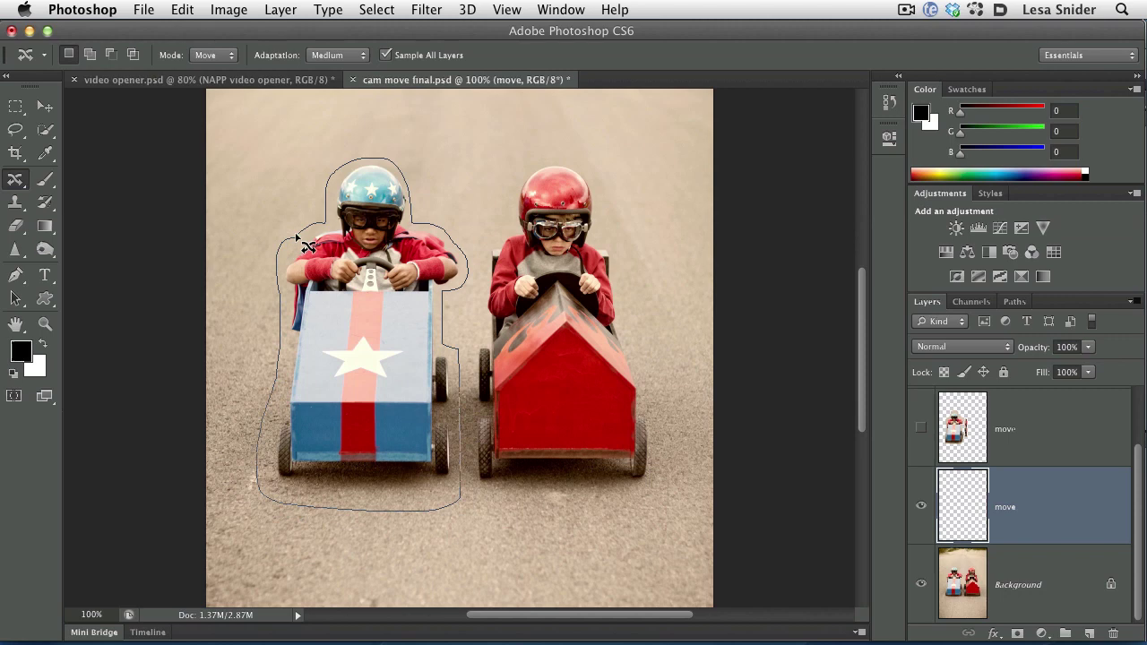
pyautogui.moveTo(304, 244); pyautogui.dragTo(305, 244)
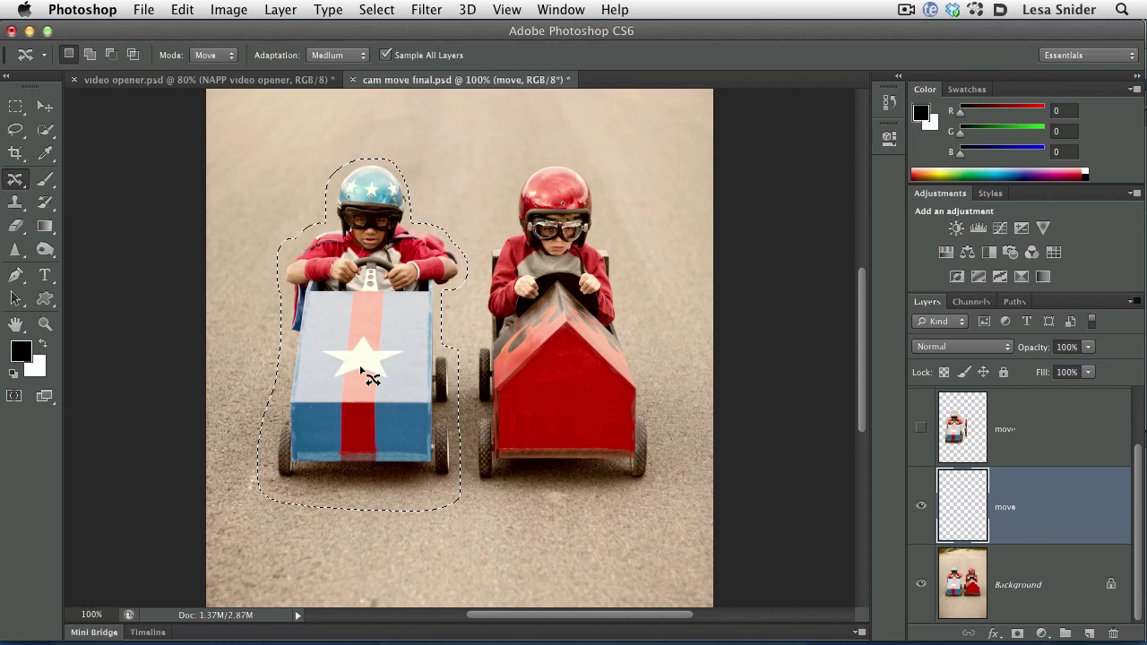
# Drag the selected star car and driver forward down the road with Content-Aware Move
pyautogui.moveTo(360, 366); pyautogui.dragTo(360, 391)
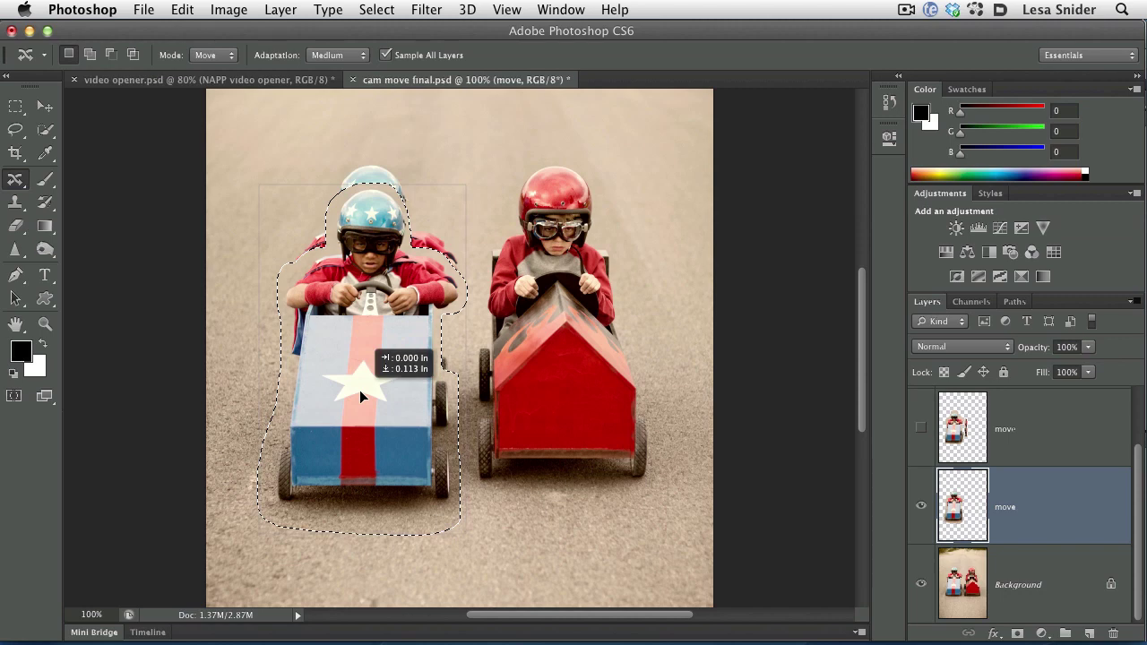
pyautogui.moveTo(359, 390); pyautogui.dragTo(359, 390)
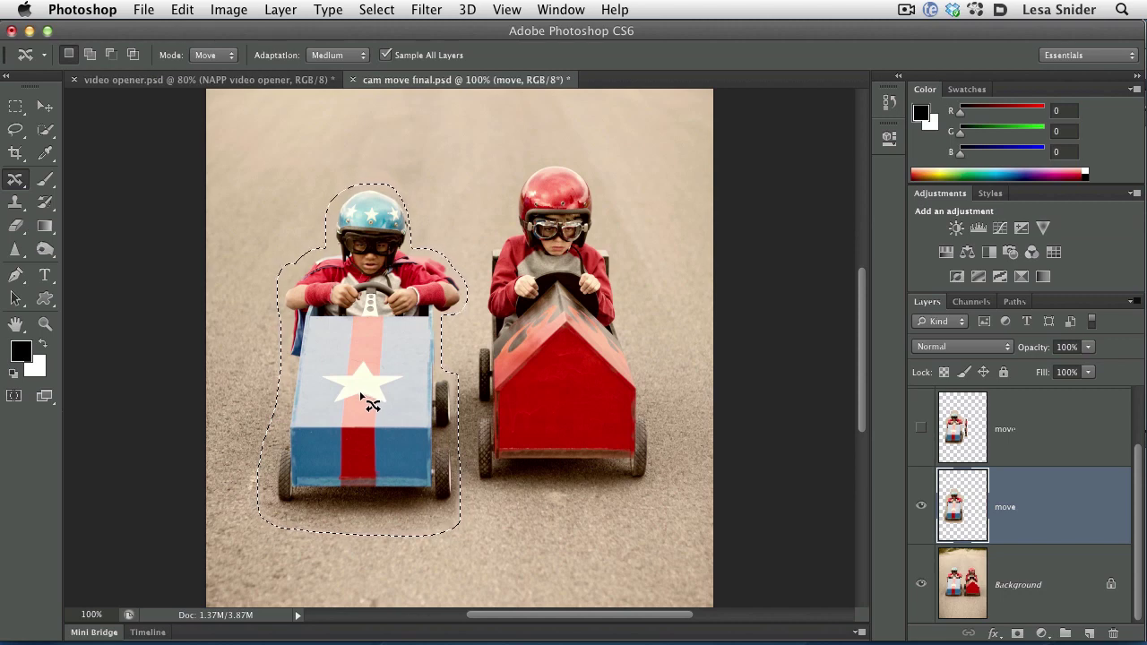
pyautogui.click(387, 9)
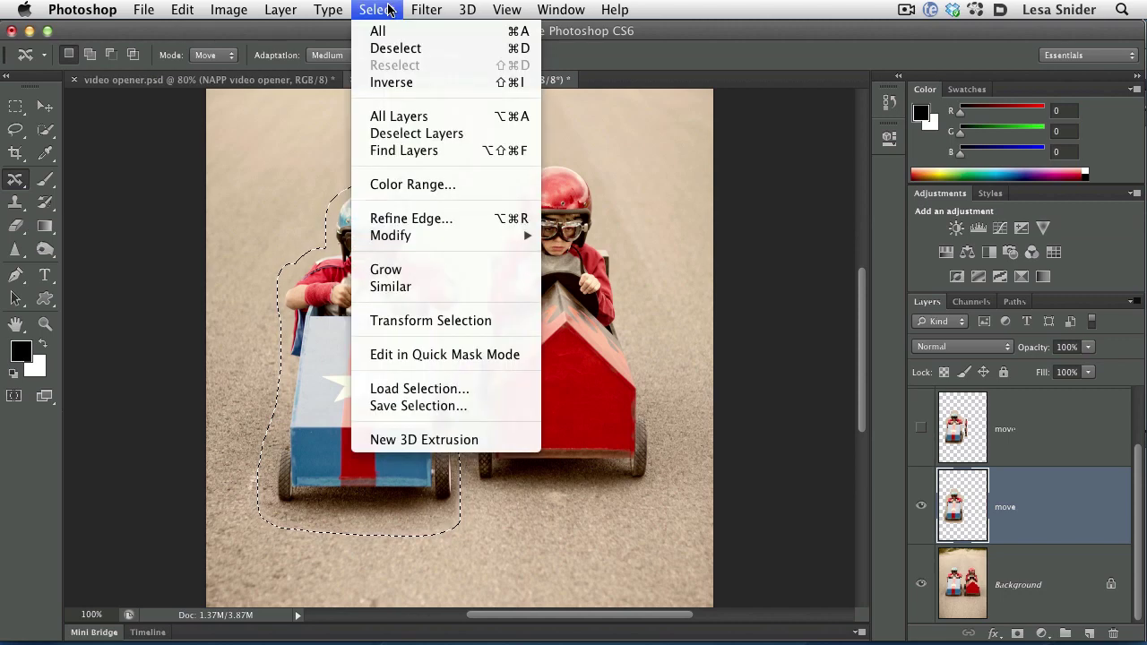
# Deselect, zoom to 200% to inspect the moved car's wheels, and add a new layer
pyautogui.click(434, 50)
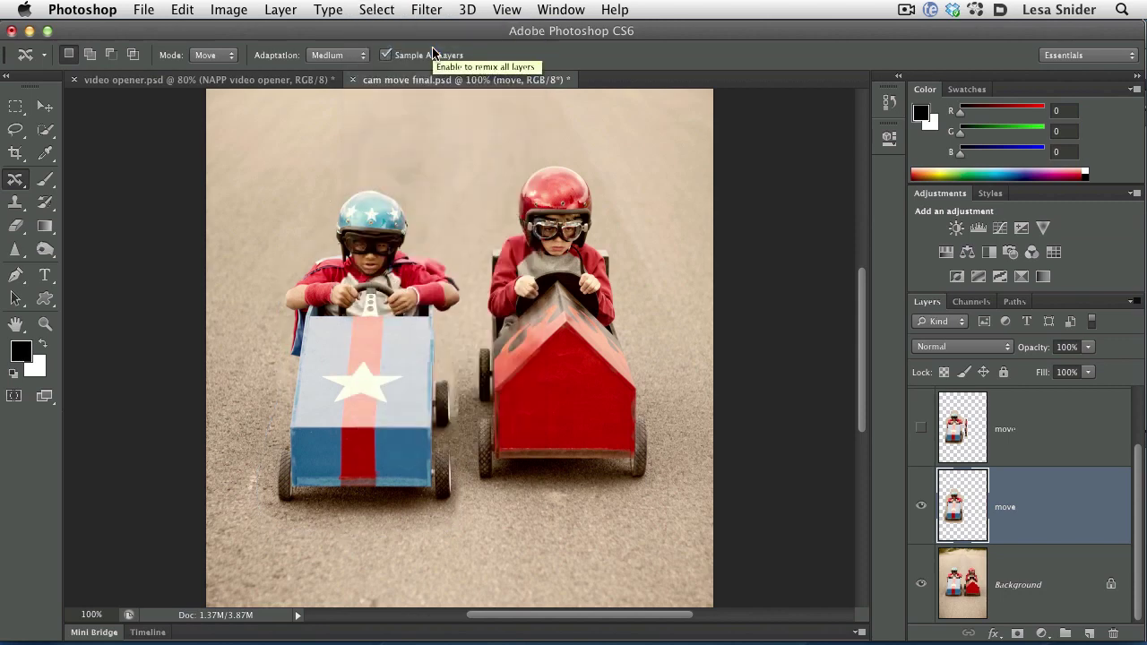
pyautogui.hotkey('ctrl', '+')
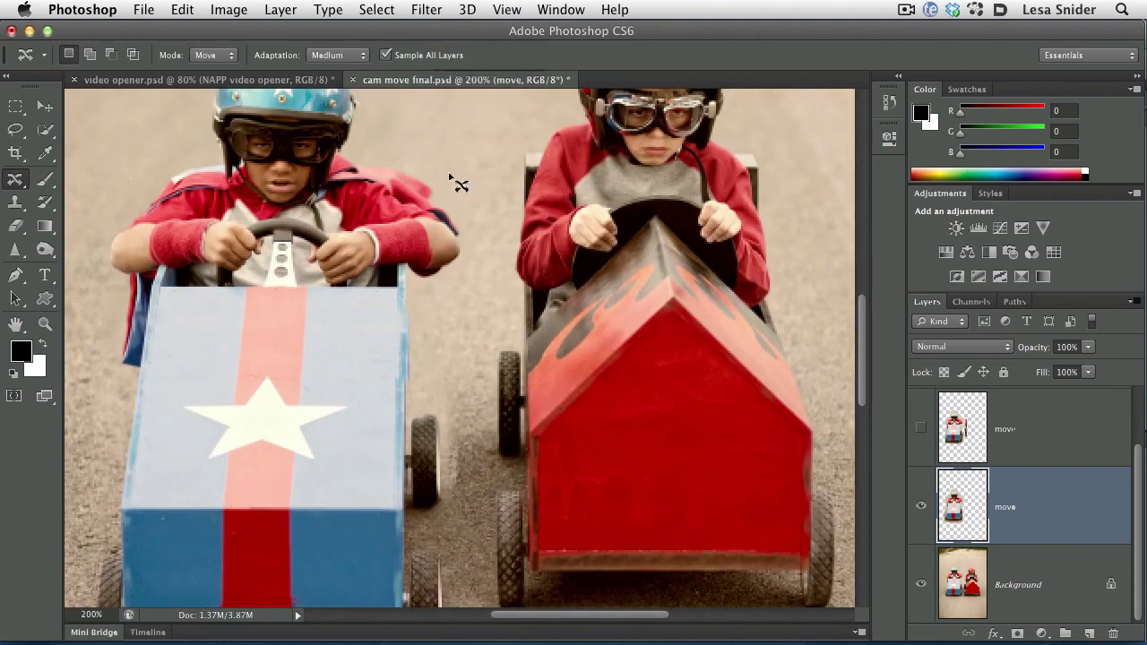
pyautogui.moveTo(449, 294); pyautogui.dragTo(448, 210)
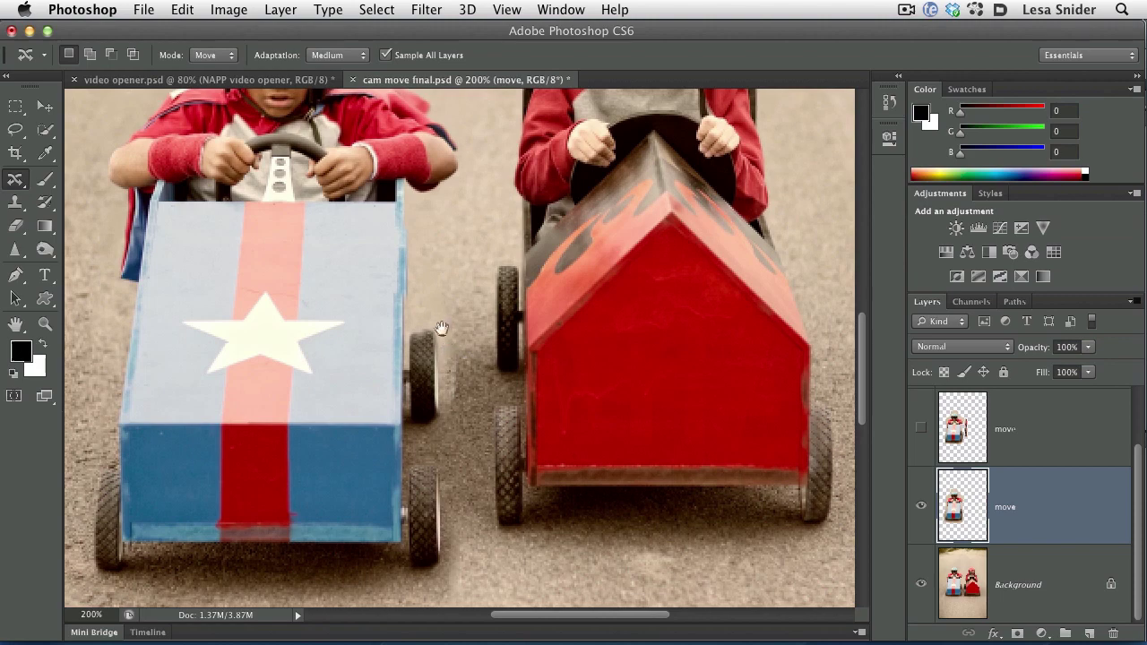
pyautogui.moveTo(435, 320); pyautogui.dragTo(414, 339)
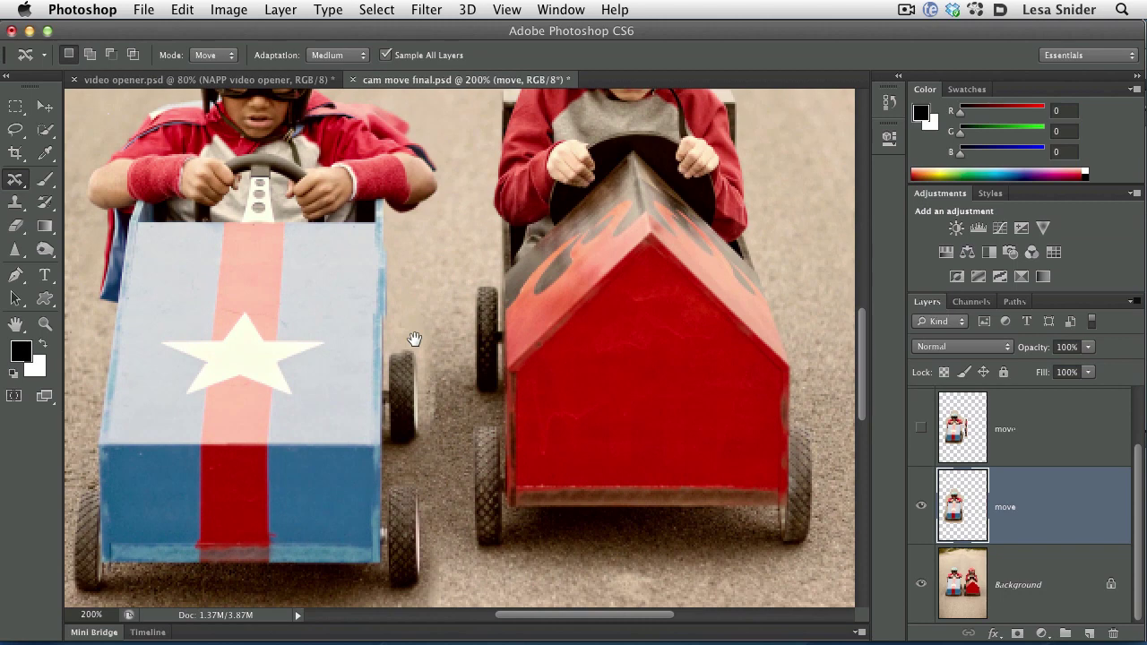
pyautogui.moveTo(414, 339); pyautogui.dragTo(417, 340)
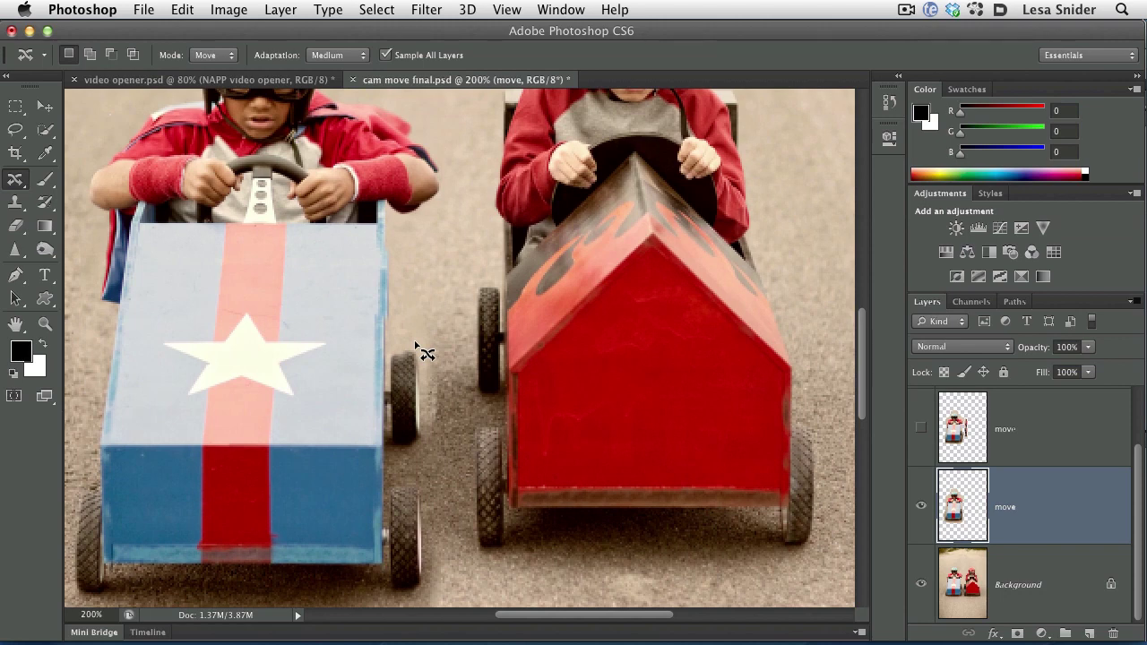
pyautogui.scroll(-1, 421, 351)
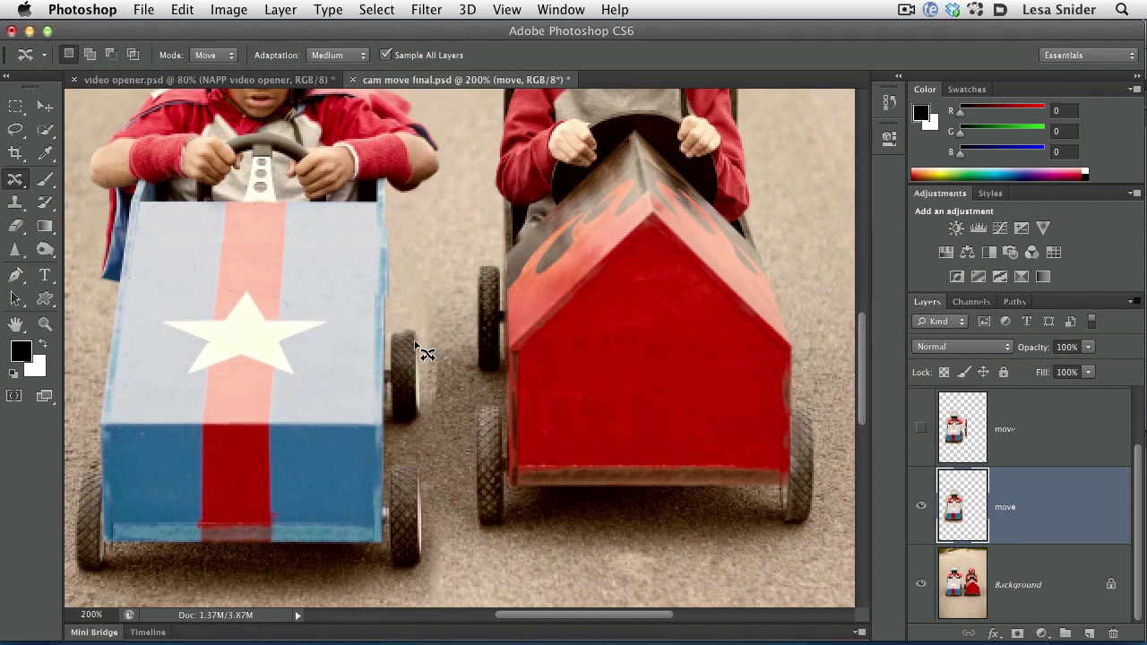
pyautogui.scroll(-3, 427, 387)
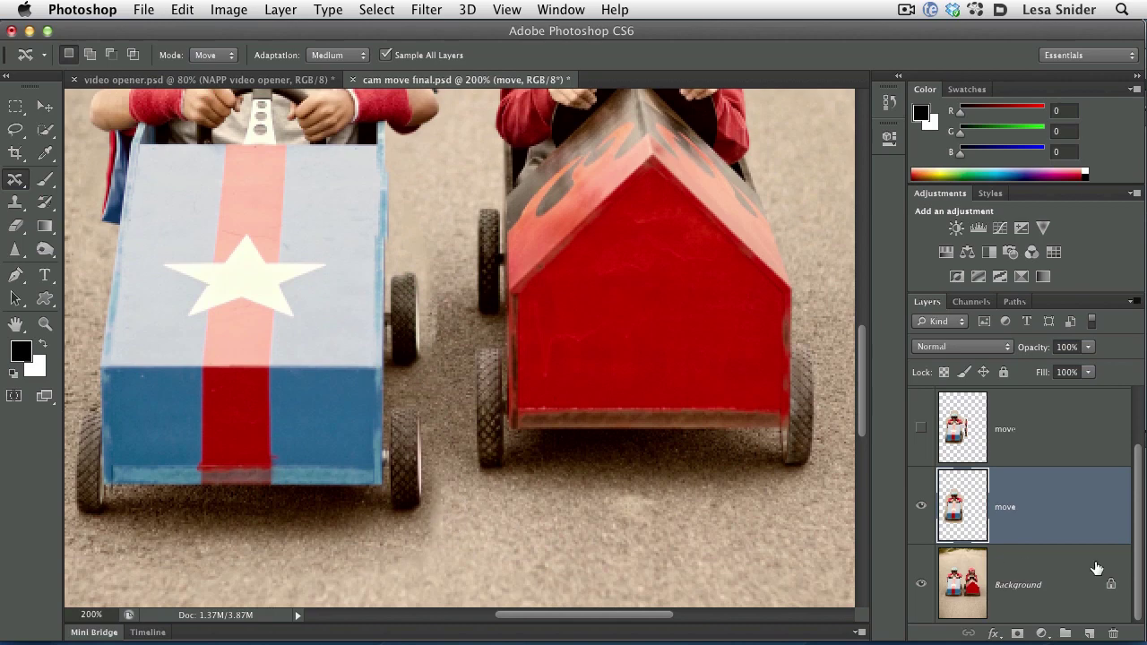
pyautogui.click(1090, 633)
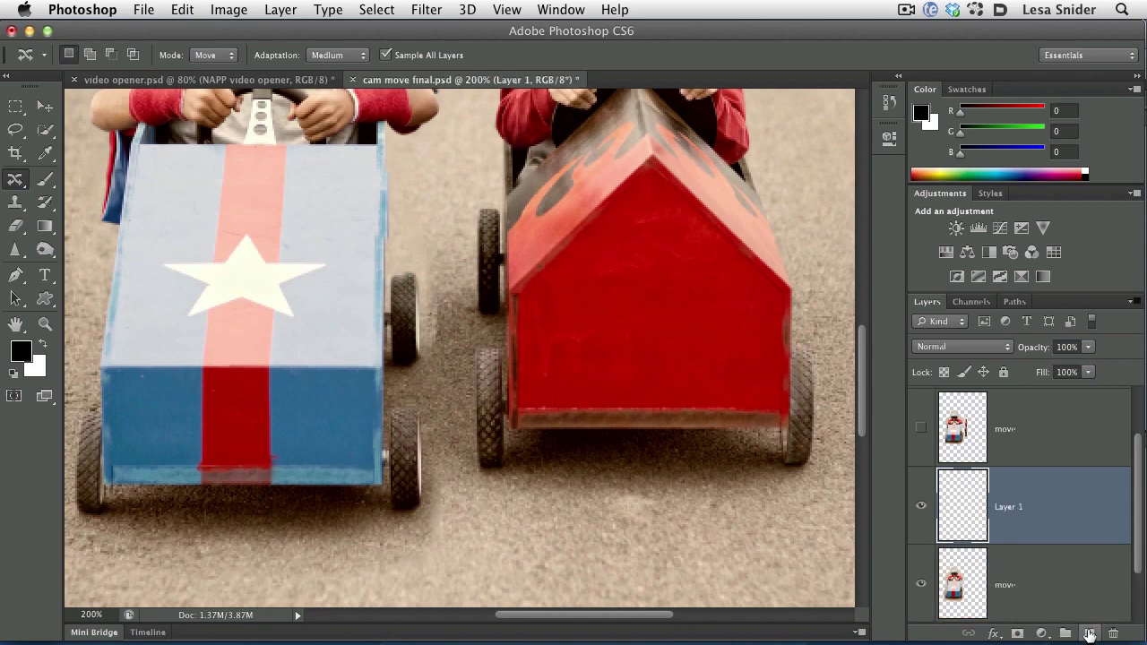
# Rename the new layer to 'wheel flx'
pyautogui.doubleClick(1006, 507)
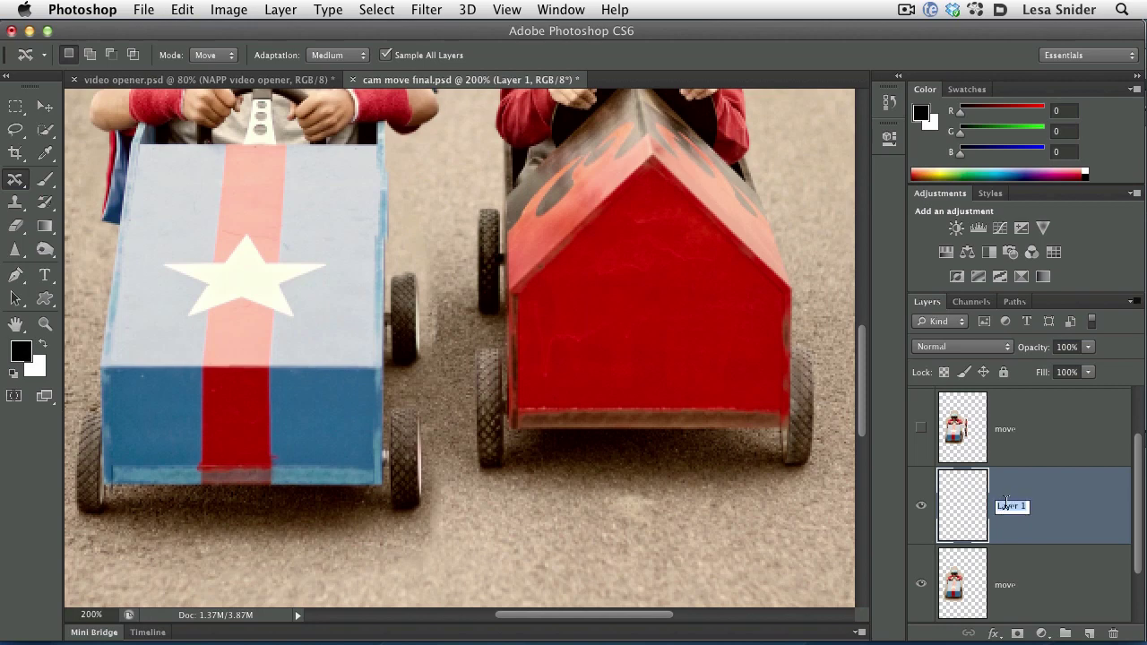
pyautogui.write('wheel fl')
pyautogui.write('x')
pyautogui.press('Return')
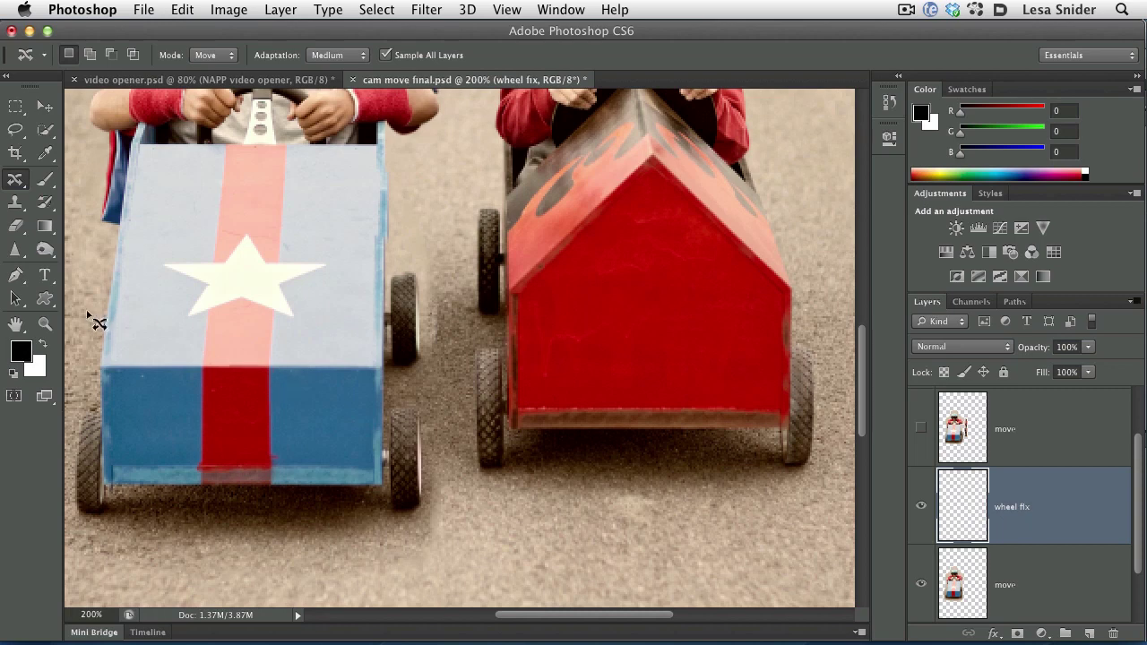
# Paint out the leftover wheel marks beside the left car with the Spot Healing Brush
pyautogui.click(15, 181)
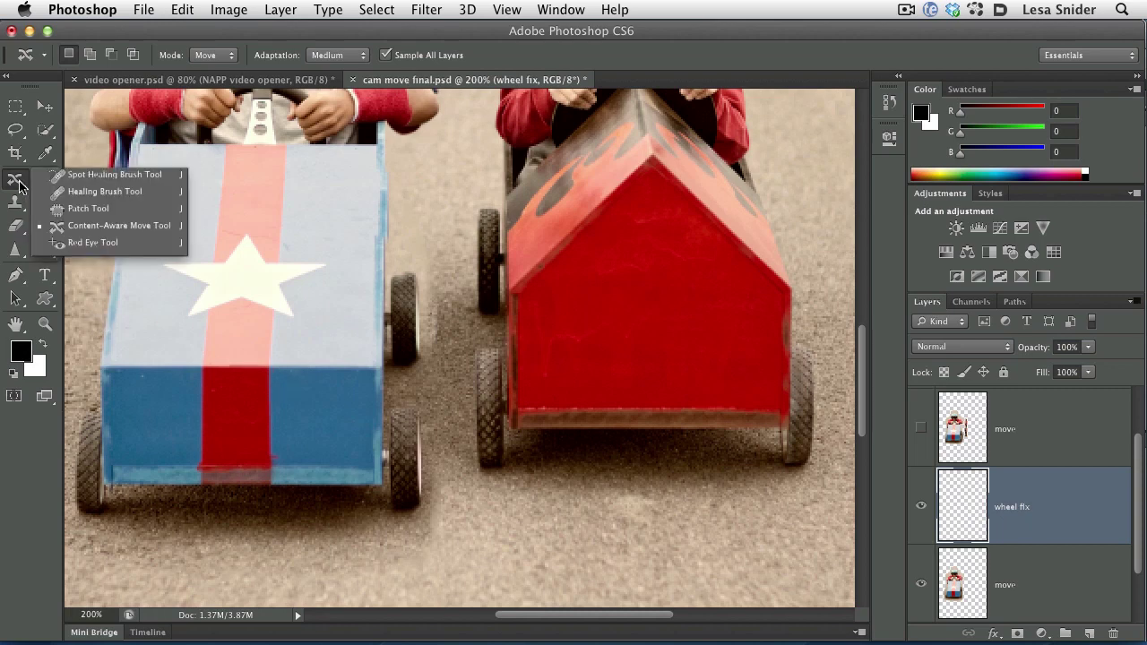
pyautogui.click(135, 174)
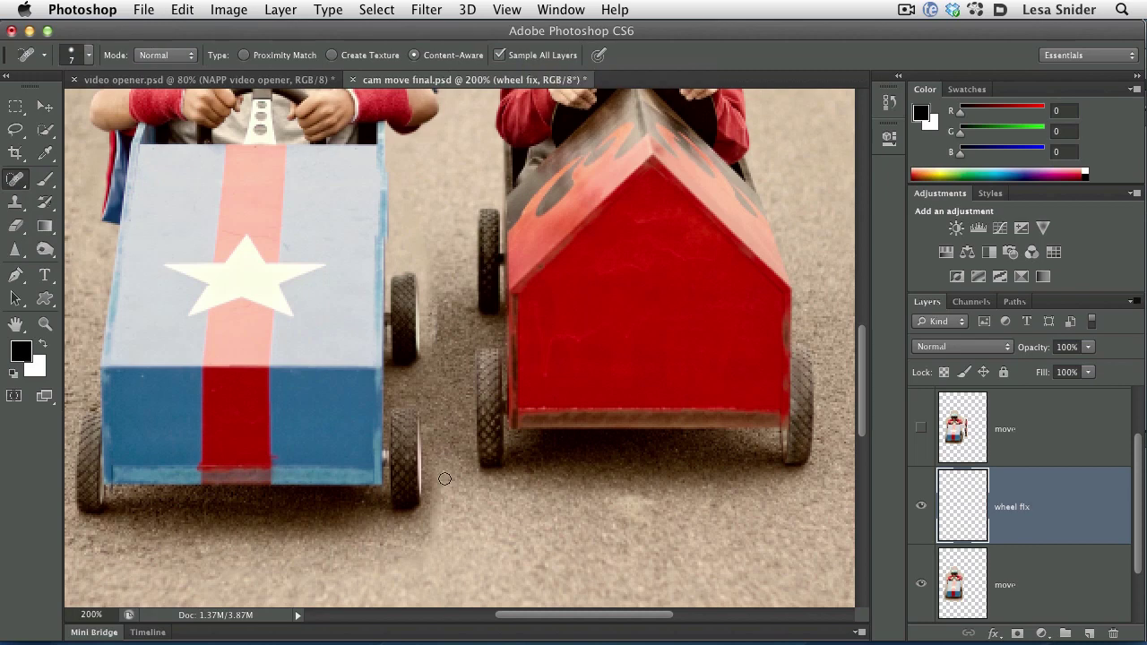
pyautogui.press(']')
pyautogui.press(']')
pyautogui.press('[')
pyautogui.press('[')
pyautogui.press('[')
pyautogui.press('[')
pyautogui.press('[')
pyautogui.press(']')
pyautogui.press(']')
pyautogui.press(']')
pyautogui.press(']')
pyautogui.press(']')
pyautogui.moveTo(442, 492); pyautogui.dragTo(439, 530)
pyautogui.moveTo(448, 354); pyautogui.dragTo(456, 470)
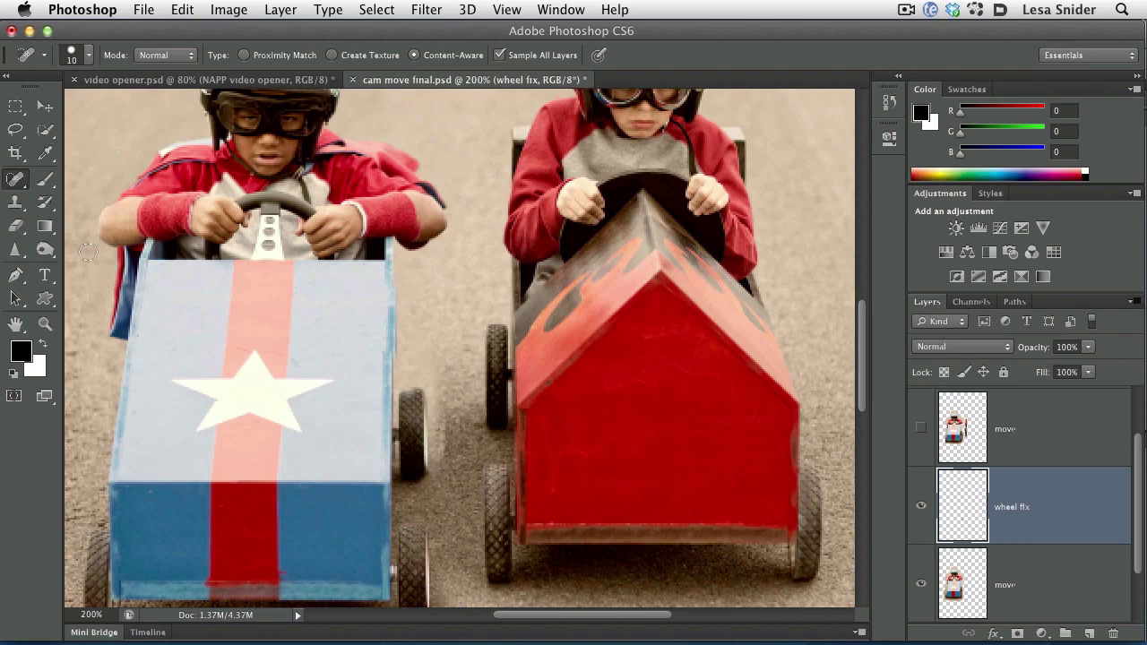
pyautogui.click(14, 204)
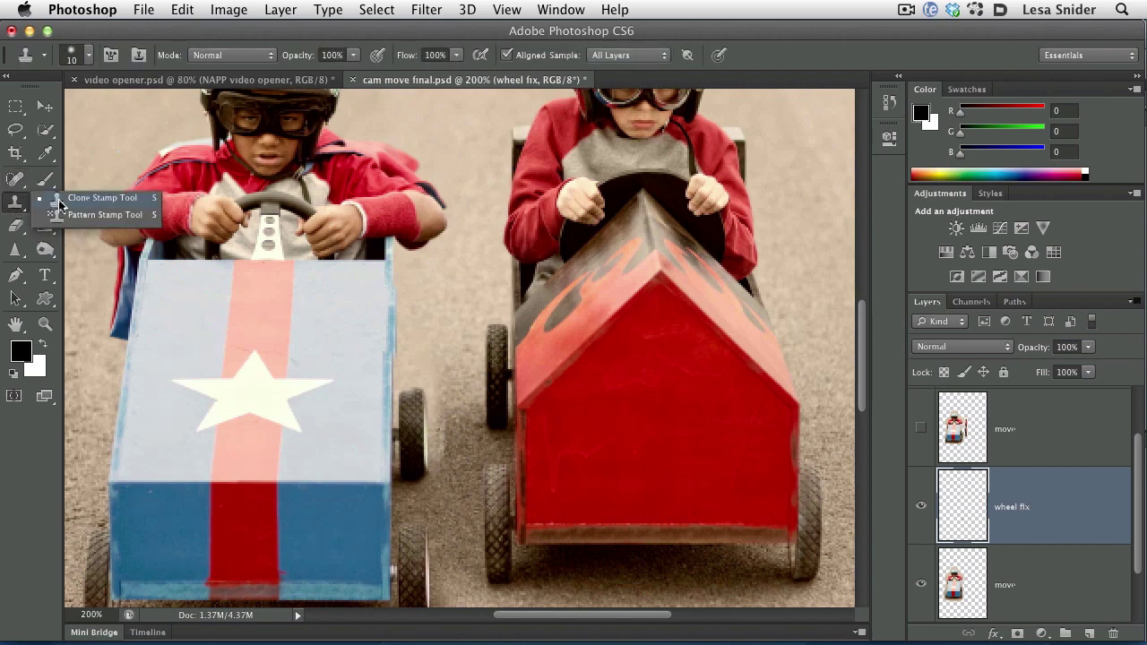
# Clone road texture over the wheel remnants with the Clone Stamp, sampling All Layers
pyautogui.click(141, 198)
pyautogui.hscroll(2, 126, 191)
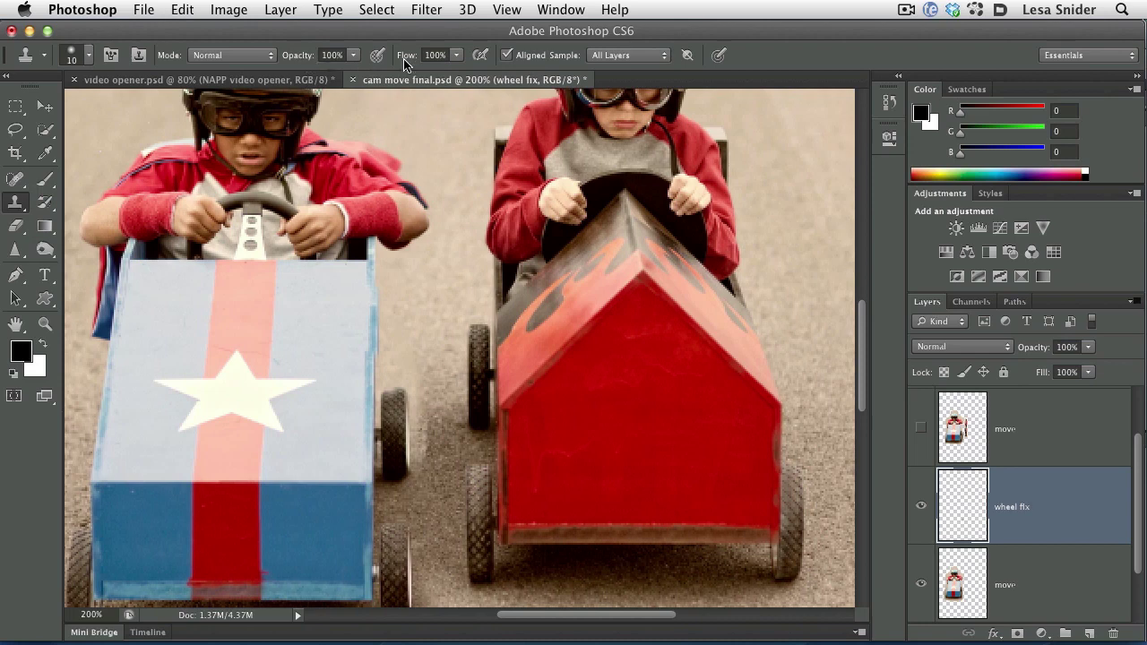
pyautogui.click(649, 59)
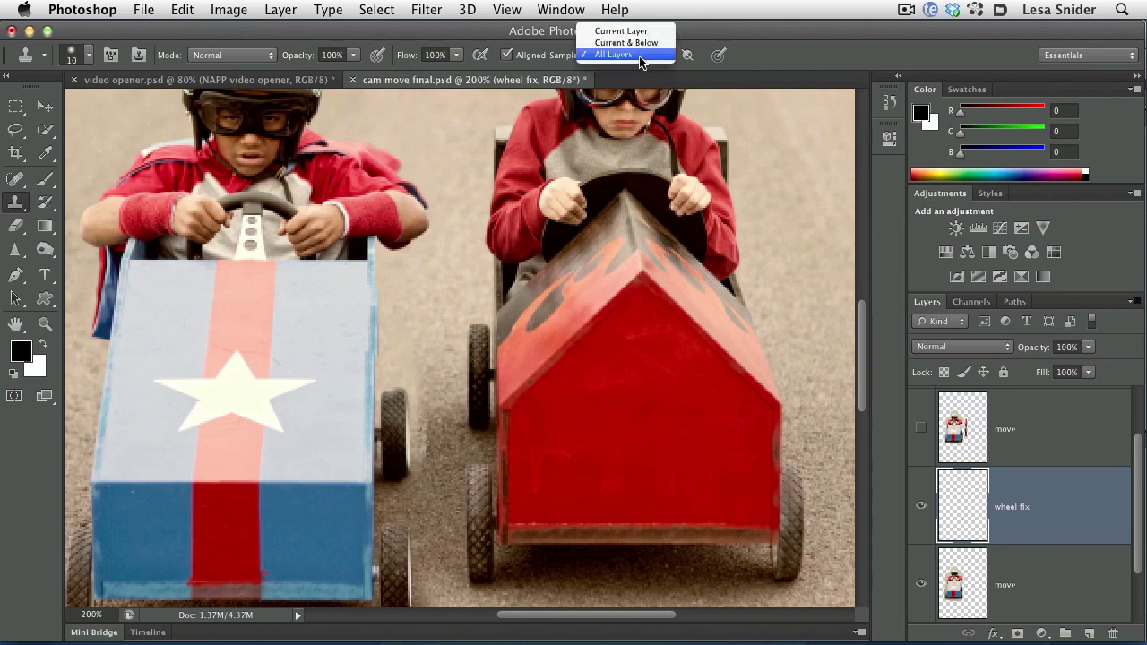
pyautogui.click(642, 59)
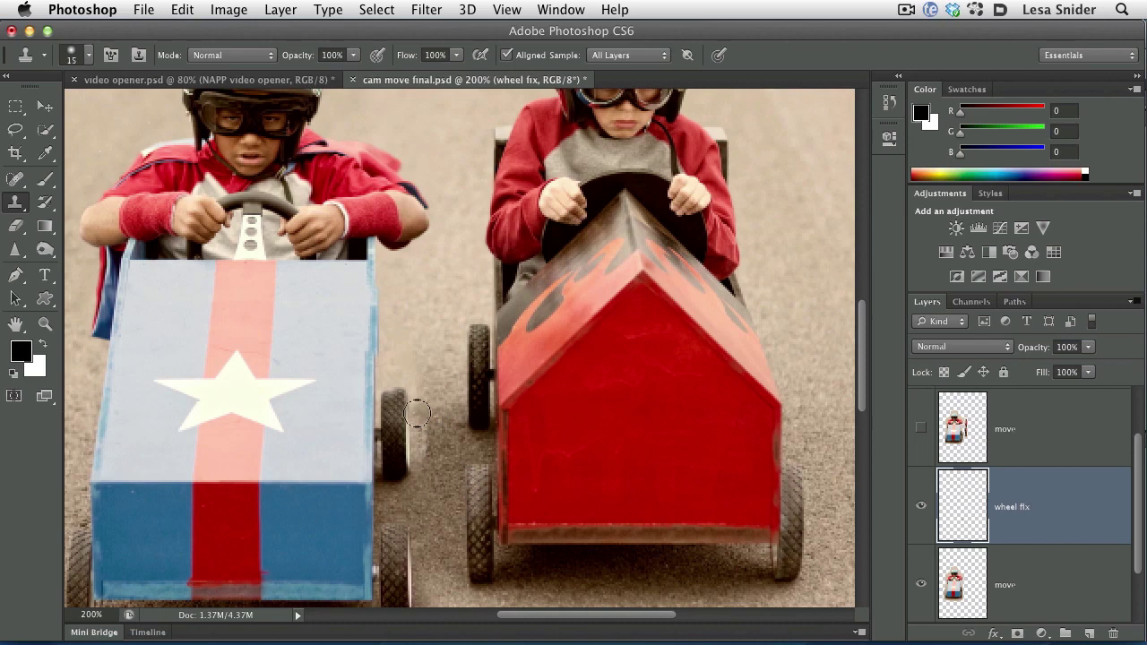
pyautogui.press(']')
pyautogui.moveTo(418, 432); pyautogui.dragTo(418, 459)
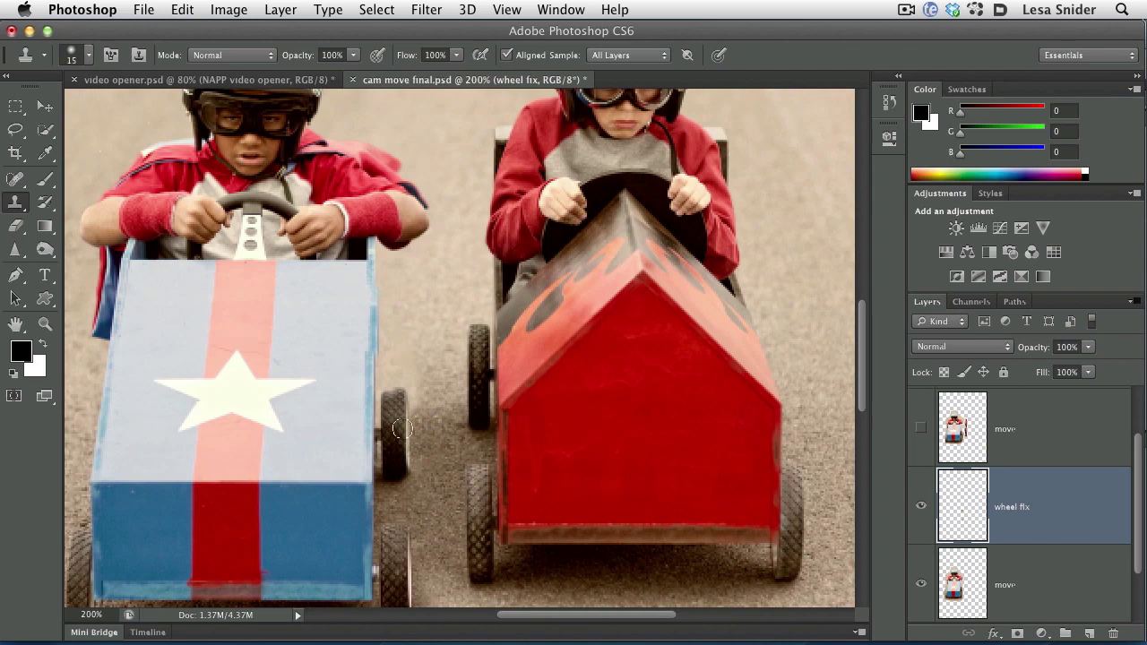
pyautogui.moveTo(15, 179); pyautogui.dragTo(127, 176)
pyautogui.click(126, 176)
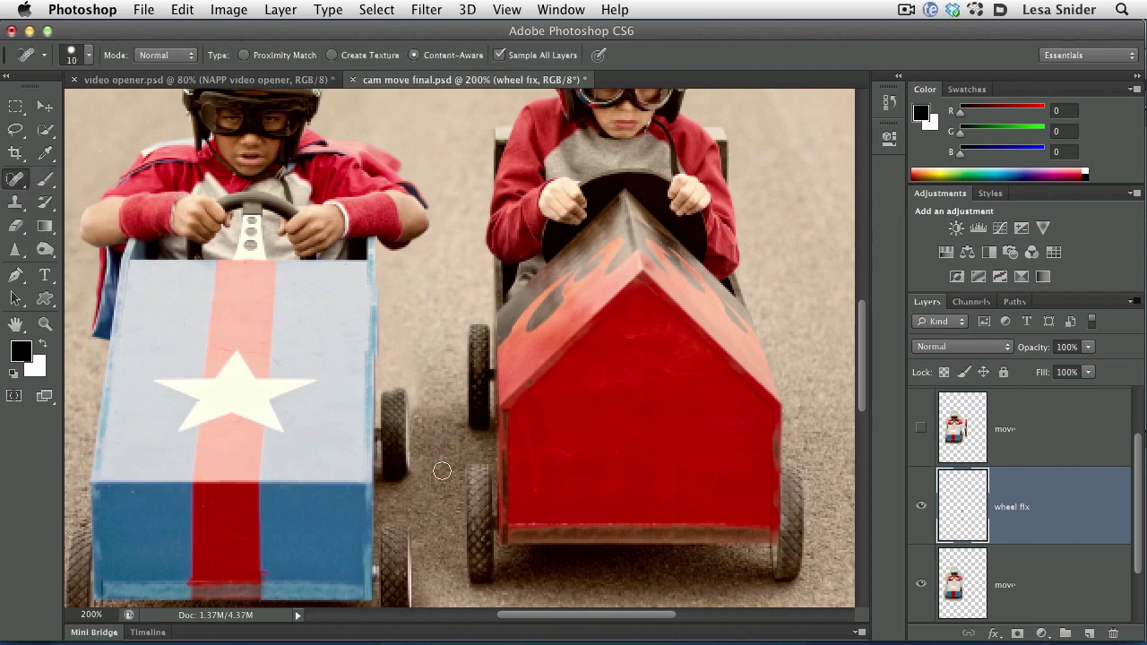
pyautogui.press('super+1')
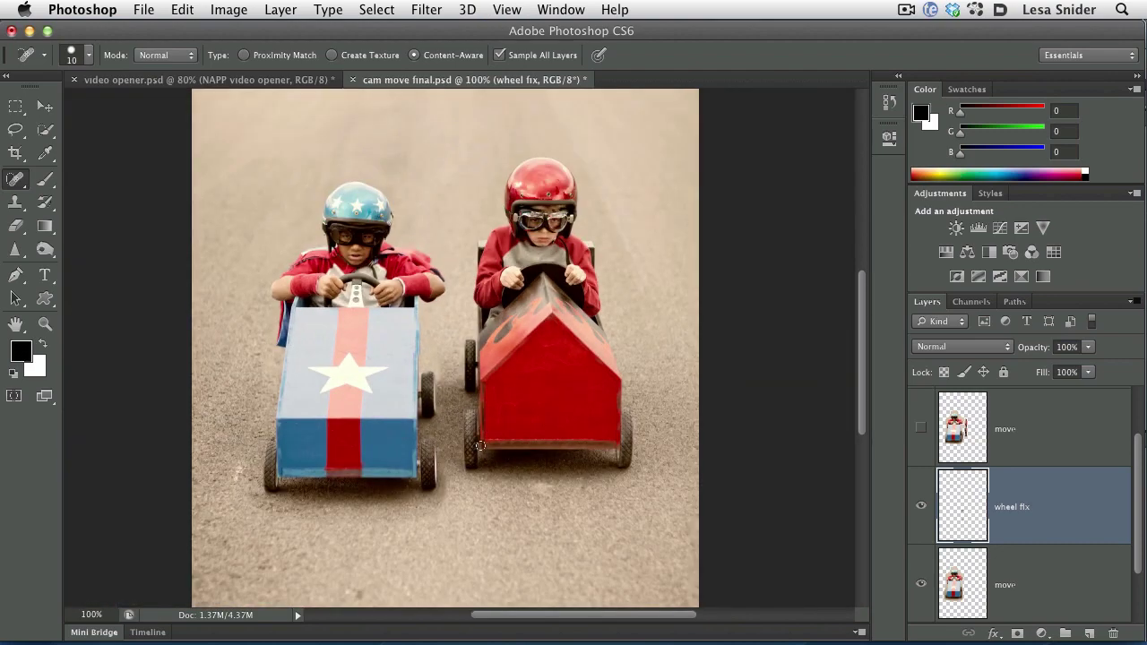
pyautogui.press('super+equal')
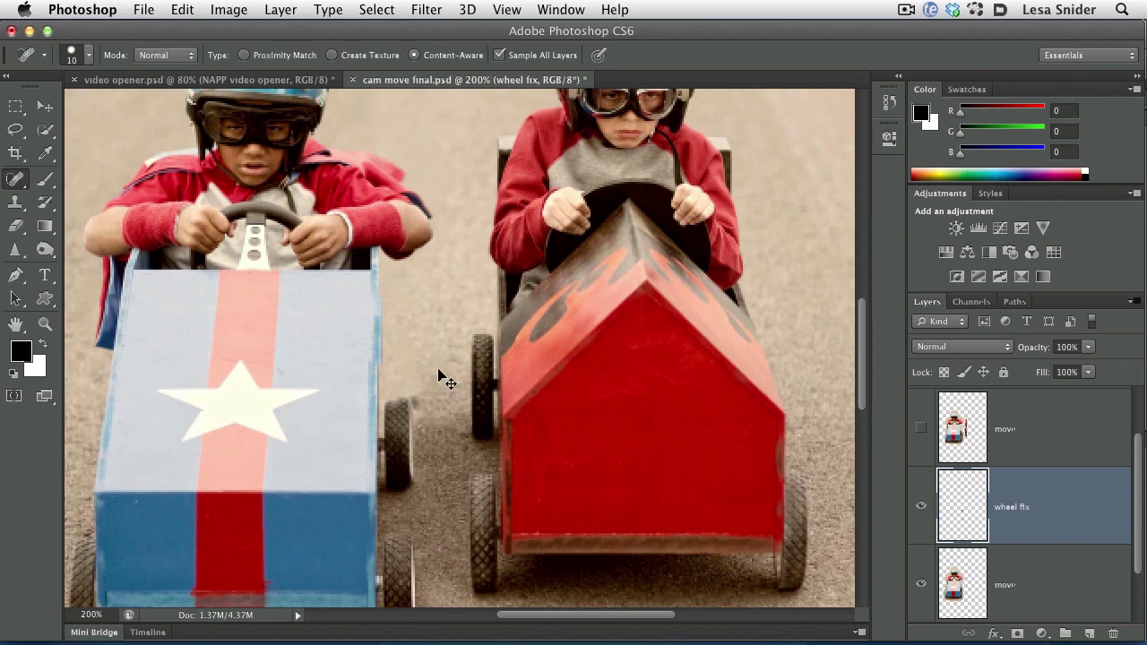
pyautogui.click(15, 201)
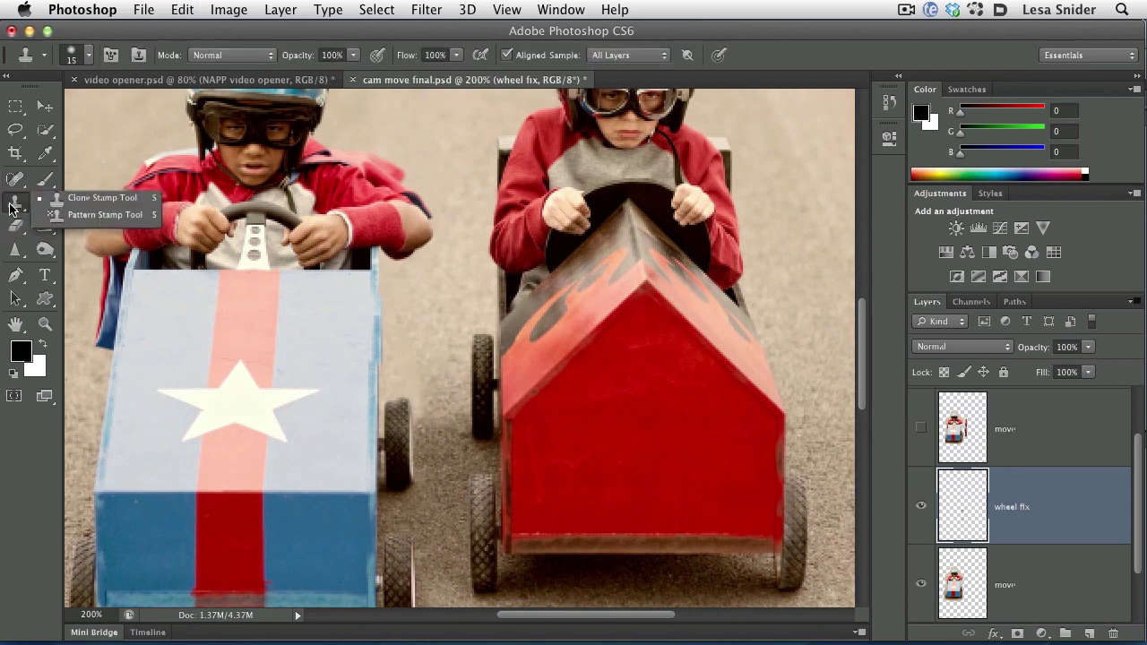
pyautogui.click(98, 195)
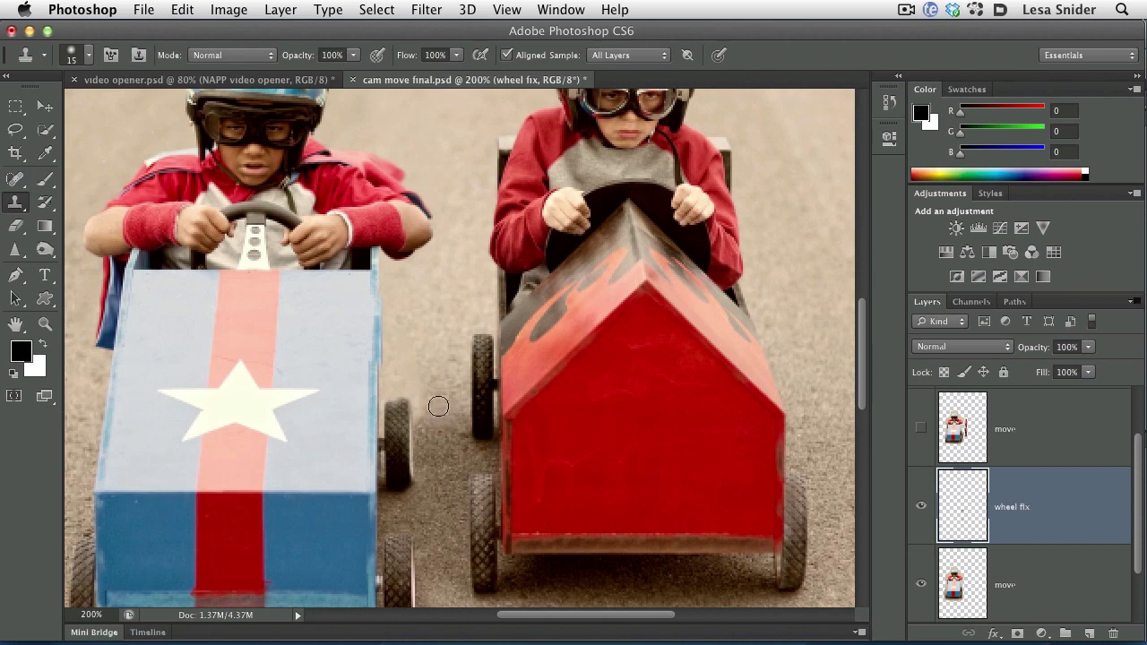
pyautogui.press('[')
pyautogui.press('[')
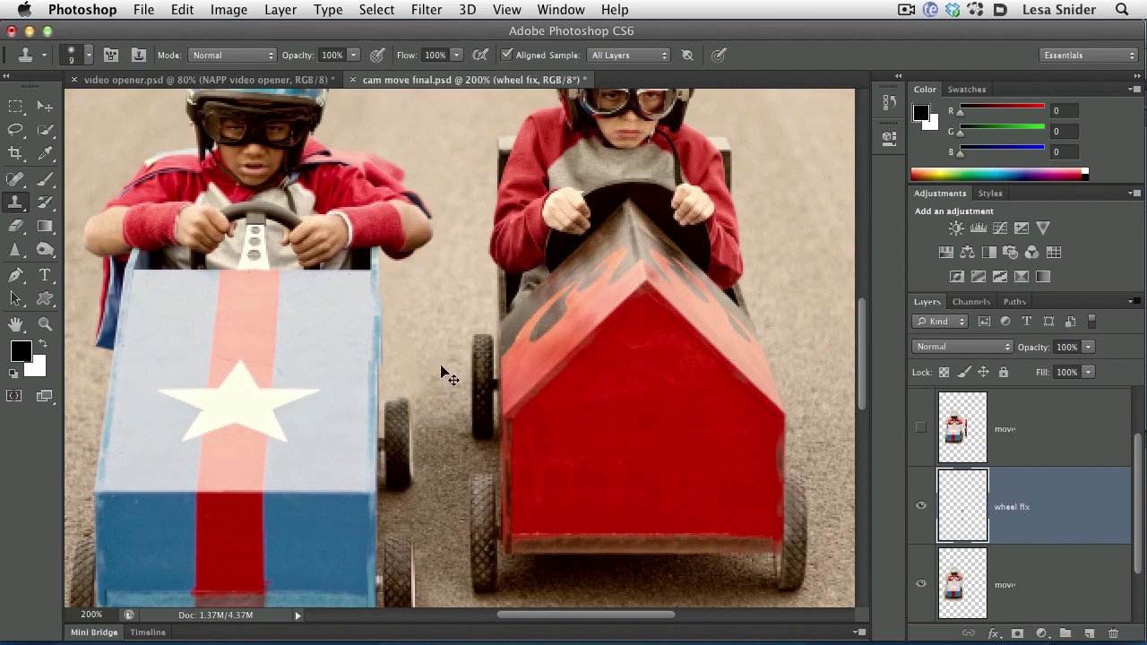
pyautogui.hotkey('ctrl', '-')
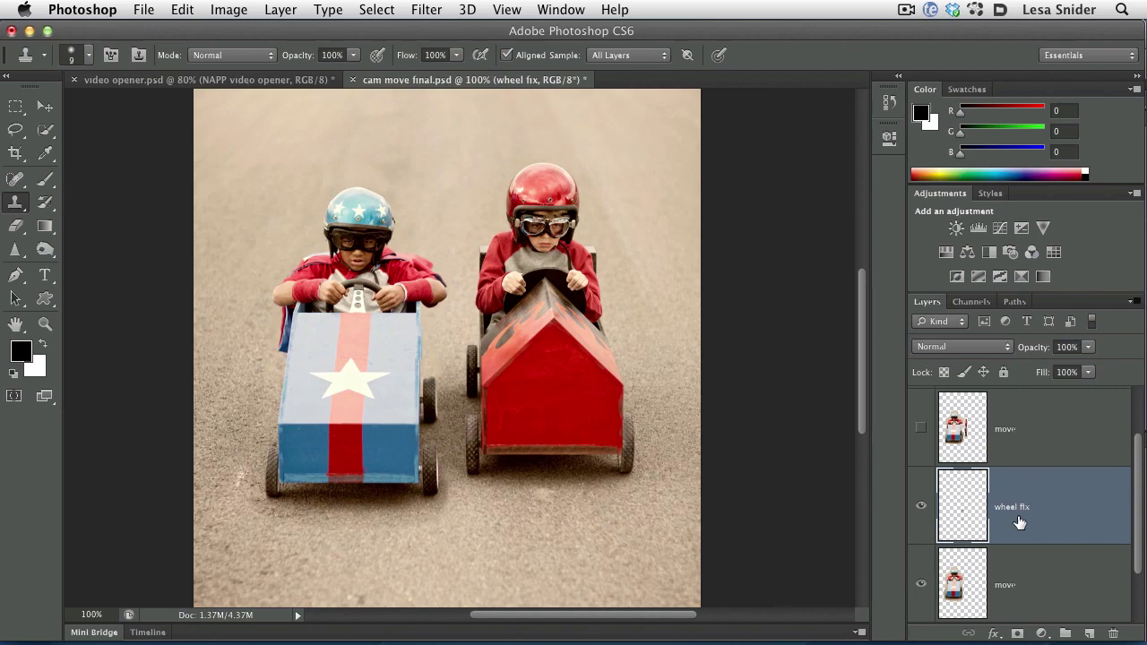
pyautogui.scroll(-2, 1019, 522)
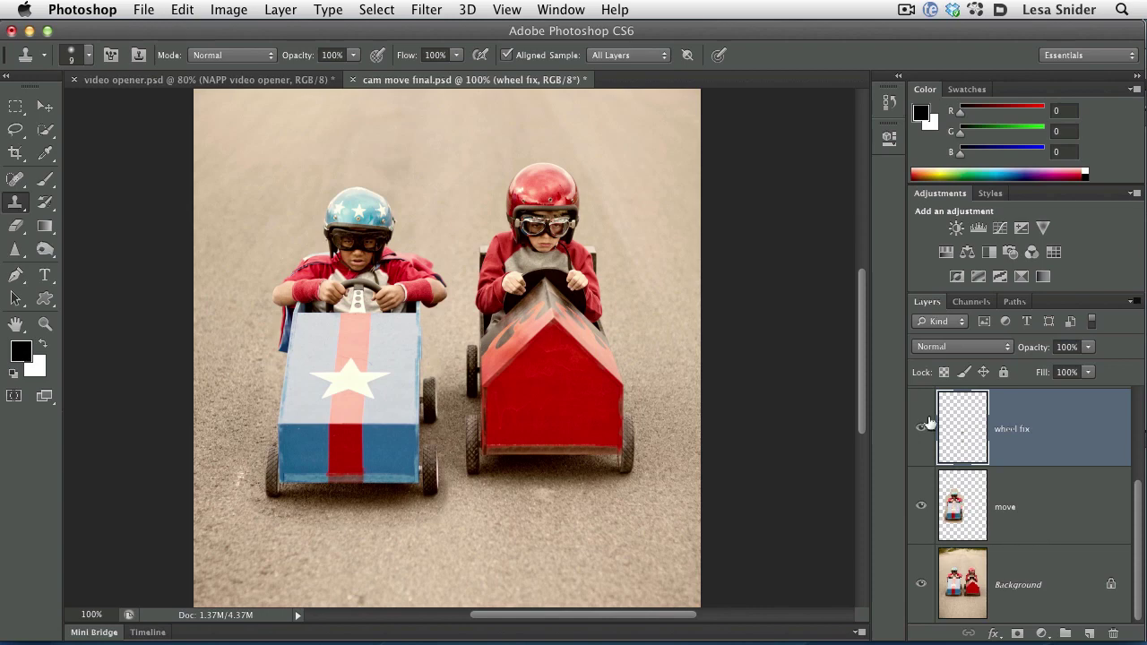
pyautogui.moveTo(923, 428); pyautogui.dragTo(923, 505)
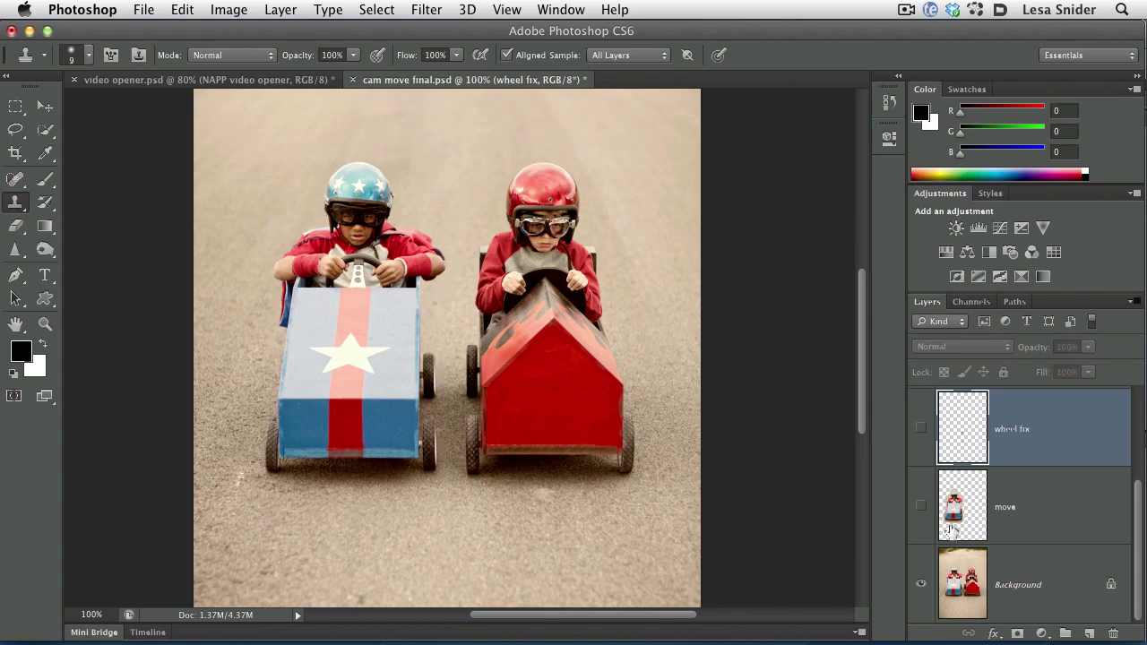
# Add a new empty layer named 'move with selection tool' directly above Background
pyautogui.click(968, 587)
pyautogui.click(1090, 633)
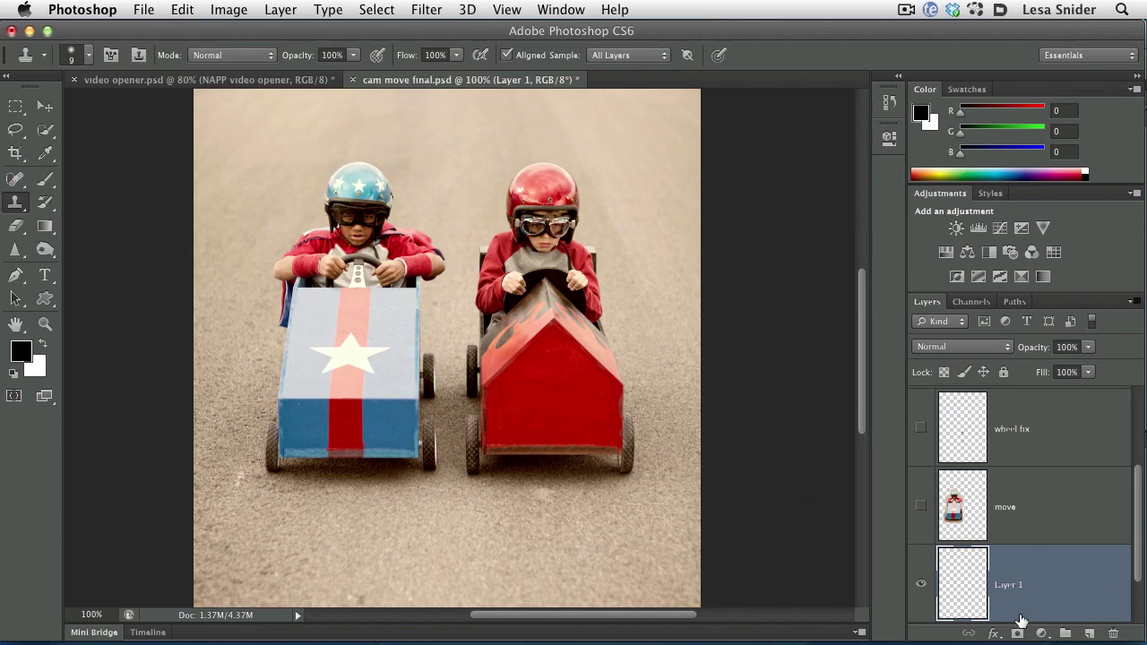
pyautogui.doubleClick(1012, 584)
pyautogui.write('move with se')
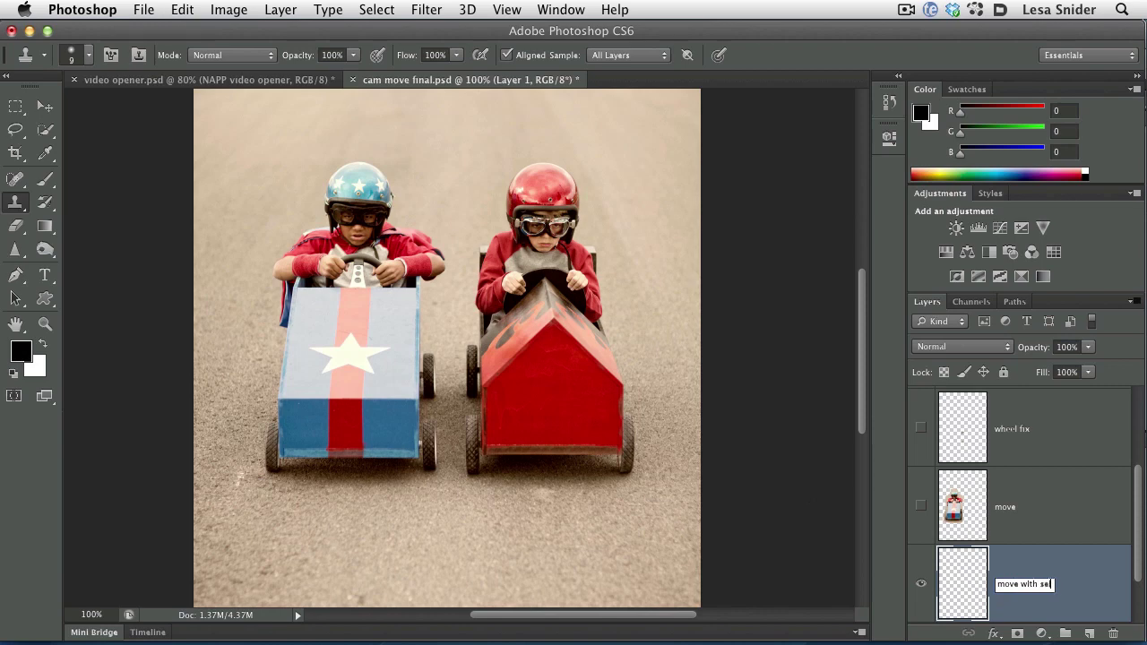
pyautogui.write('lection tool')
pyautogui.press('Return')
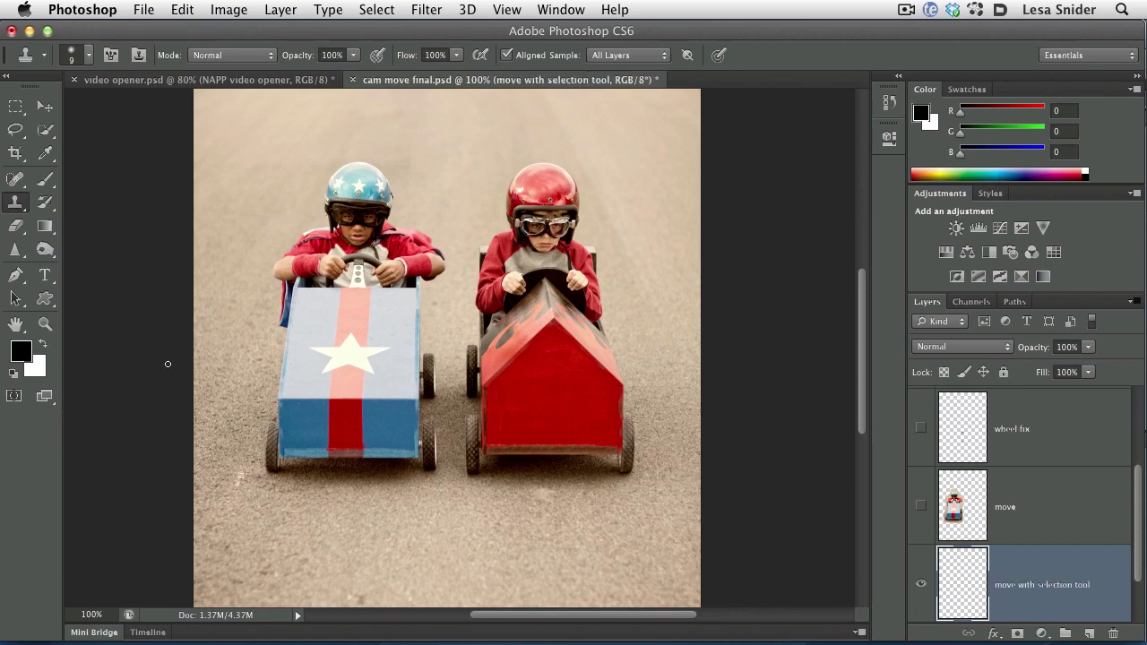
pyautogui.click(21, 183)
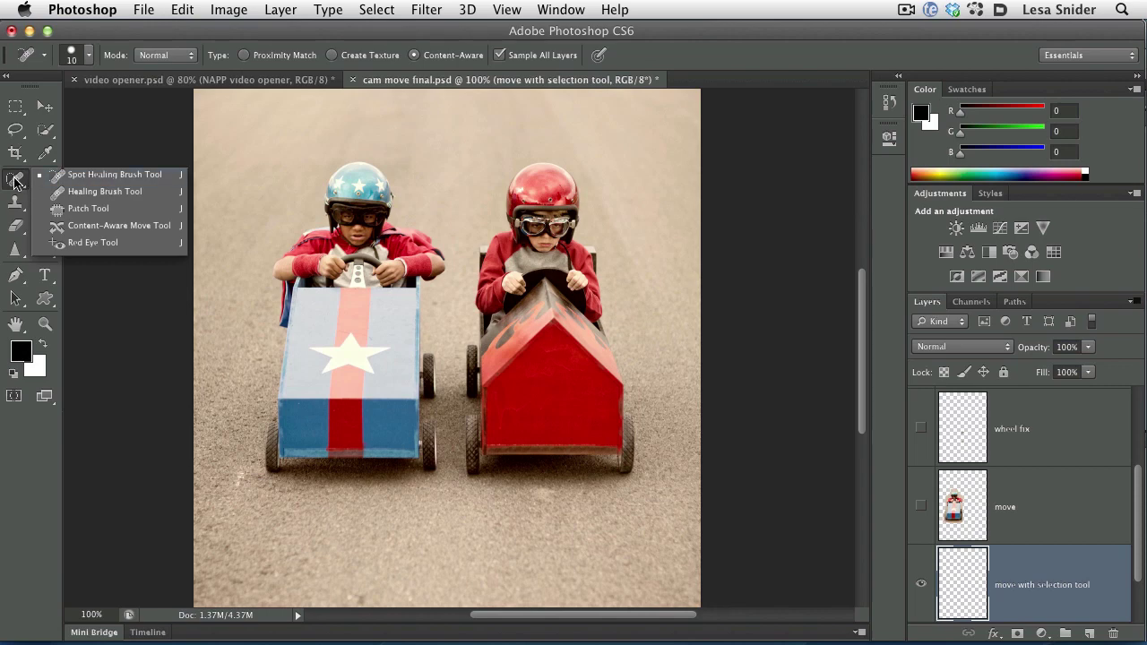
# With an enlarged Quick Selection brush, paint over the left boy, helmet and blue cart
pyautogui.click(46, 131)
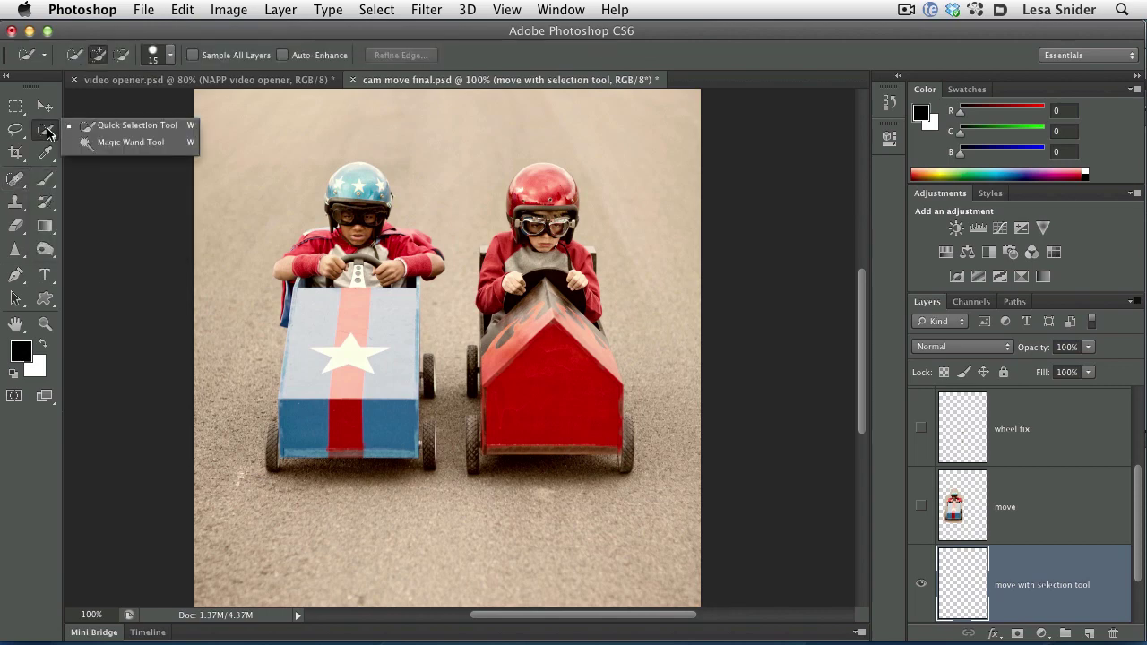
pyautogui.click(161, 132)
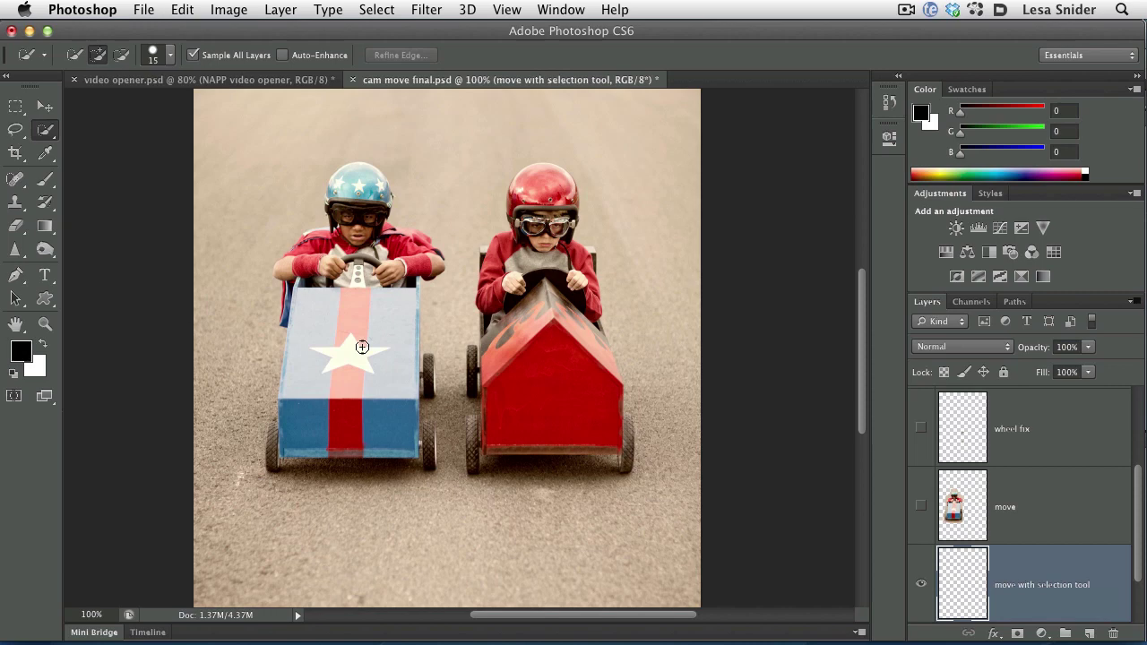
pyautogui.press(']')
pyautogui.press(']')
pyautogui.moveTo(322, 330)
pyautogui.mouseDown()
pyautogui.moveTo(341, 300)
pyautogui.moveTo(355, 204)
pyautogui.moveTo(378, 416)
pyautogui.moveTo(332, 430)
pyautogui.moveTo(310, 421)
pyautogui.moveTo(304, 445)
pyautogui.moveTo(267, 439)
pyautogui.moveTo(284, 439)
pyautogui.moveTo(279, 474)
pyautogui.moveTo(413, 483)
pyautogui.moveTo(426, 433)
pyautogui.moveTo(429, 467)
pyautogui.moveTo(428, 358)
pyautogui.moveTo(415, 354)
pyautogui.moveTo(429, 436)
pyautogui.moveTo(424, 290)
pyautogui.moveTo(399, 281)
pyautogui.moveTo(408, 300)
pyautogui.moveTo(436, 263)
pyautogui.moveTo(397, 228)
pyautogui.moveTo(364, 170)
pyautogui.mouseUp()
pyautogui.press('[')
pyautogui.press('[')
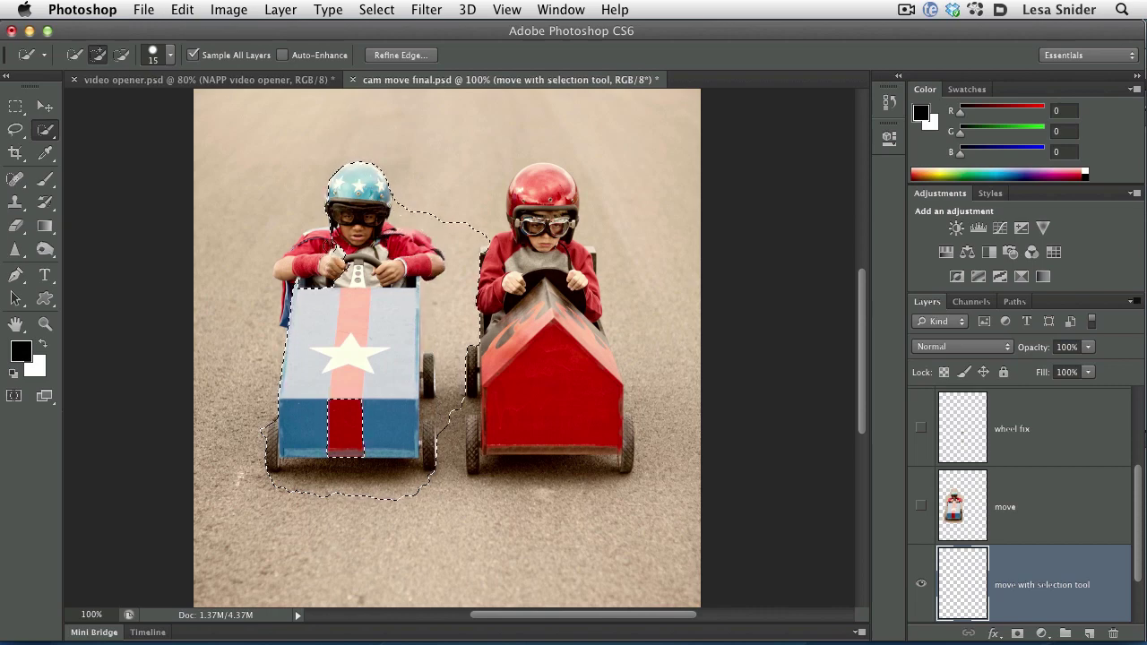
# Refine the selection: add the arm and cape, trim the cart's right side, add the red stripe
pyautogui.click(305, 243)
pyautogui.press('alt')
pyautogui.moveTo(470, 305)
pyautogui.mouseDown()
pyautogui.moveTo(448, 354)
pyautogui.moveTo(448, 410)
pyautogui.mouseUp()
pyautogui.scroll(3, 448, 409)
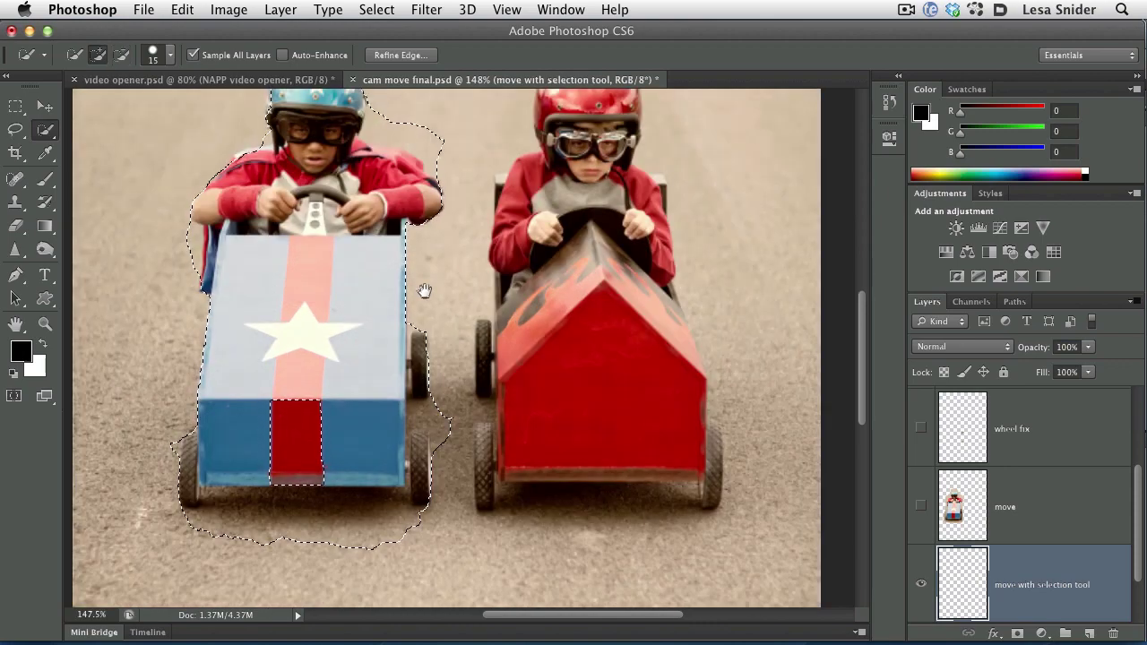
pyautogui.scroll(3, 430, 304)
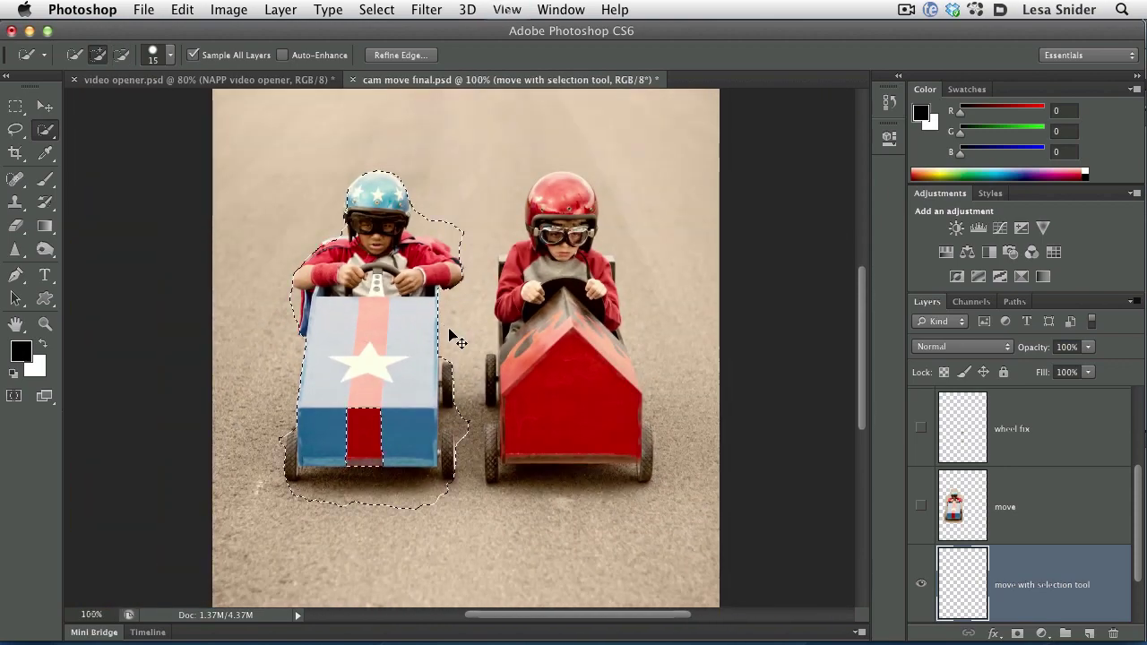
pyautogui.scroll(-3, 453, 339)
pyautogui.moveTo(337, 408)
pyautogui.mouseDown()
pyautogui.moveTo(368, 463)
pyautogui.moveTo(379, 411)
pyautogui.mouseUp()
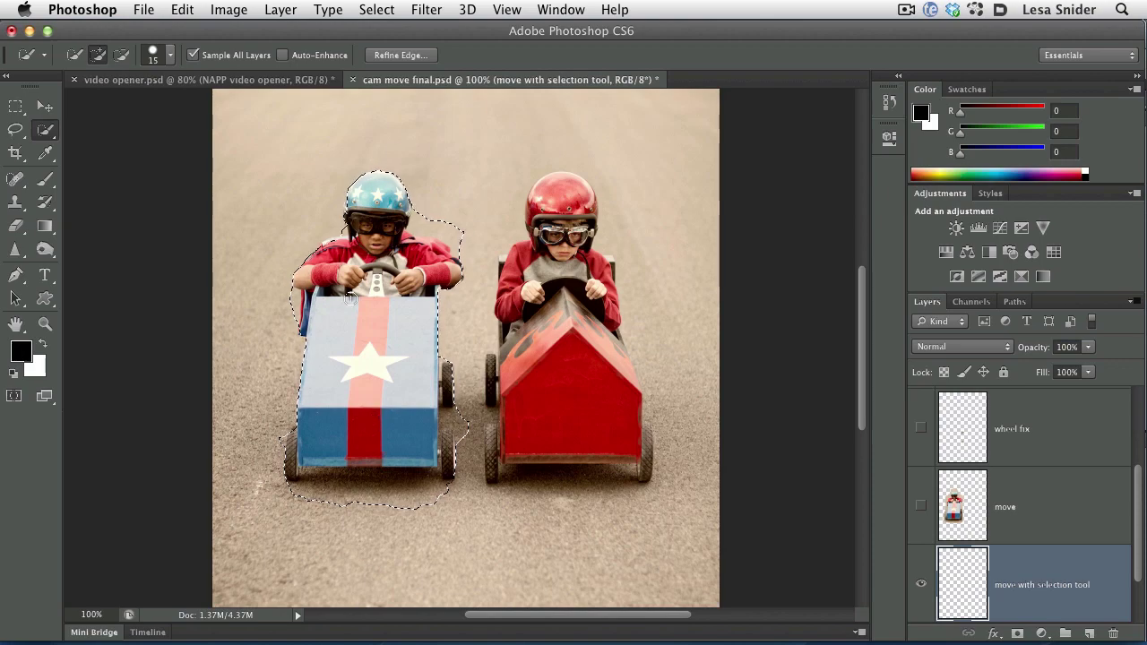
# Expand the boy-and-cart selection by 10 pixels and switch to the Content-Aware Move Tool
pyautogui.click(375, 9)
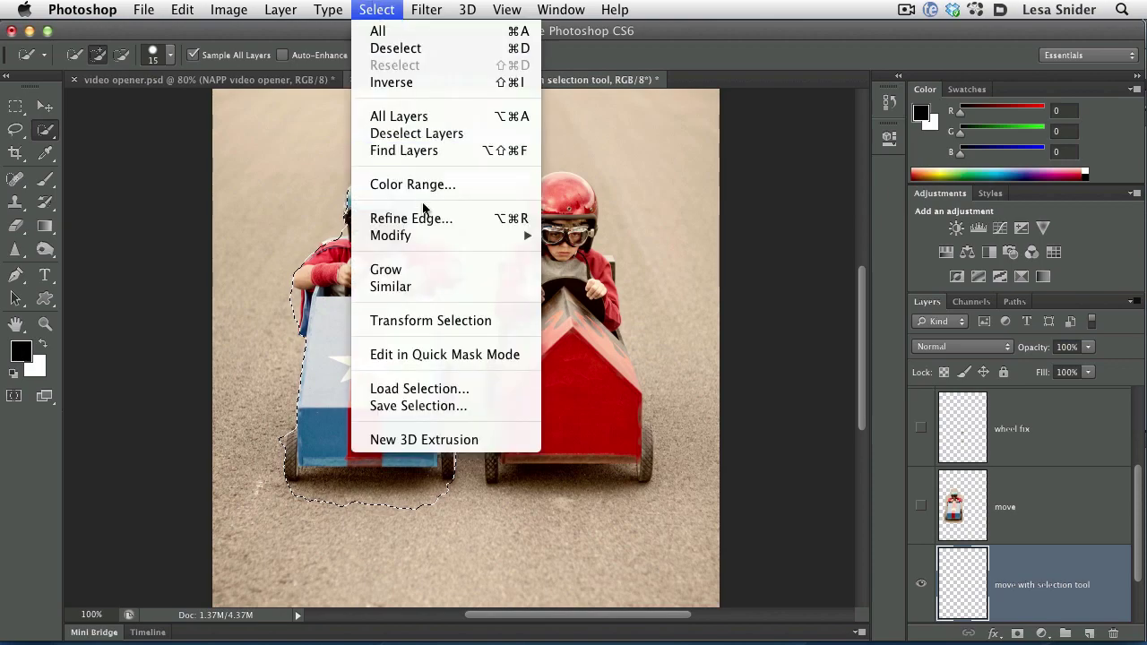
pyautogui.moveTo(421, 238)
pyautogui.click(588, 269)
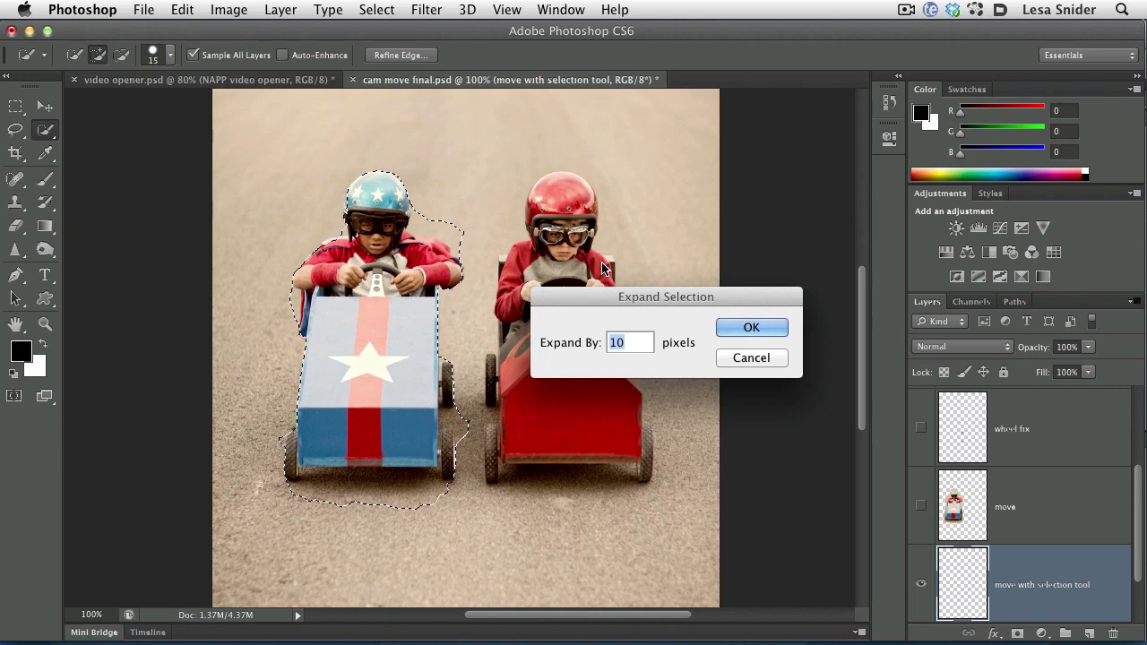
pyautogui.press('Return')
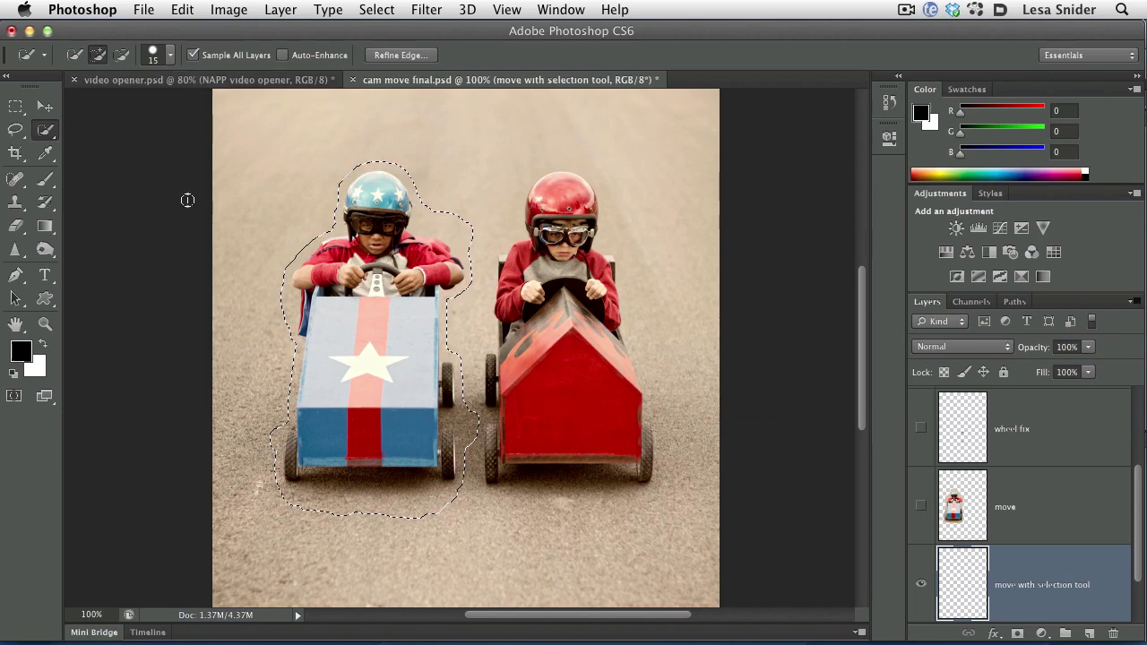
pyautogui.moveTo(24, 190); pyautogui.dragTo(113, 220)
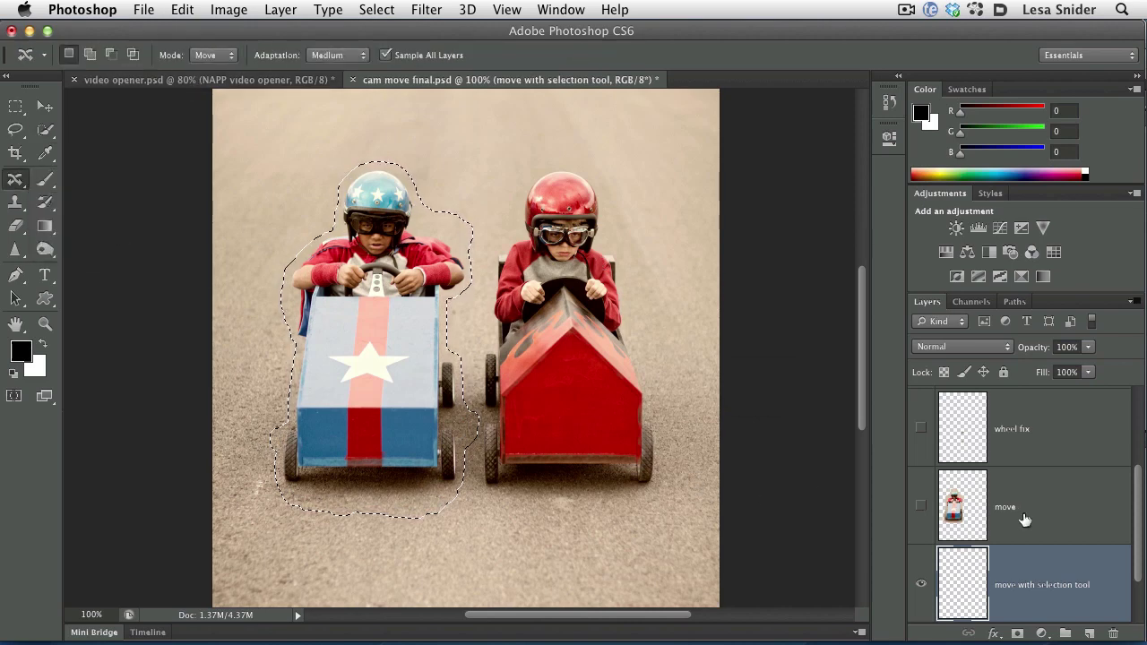
# Drag the selected boy and cart forward down the road so the original spot fills in
pyautogui.scroll(-2, 1024, 519)
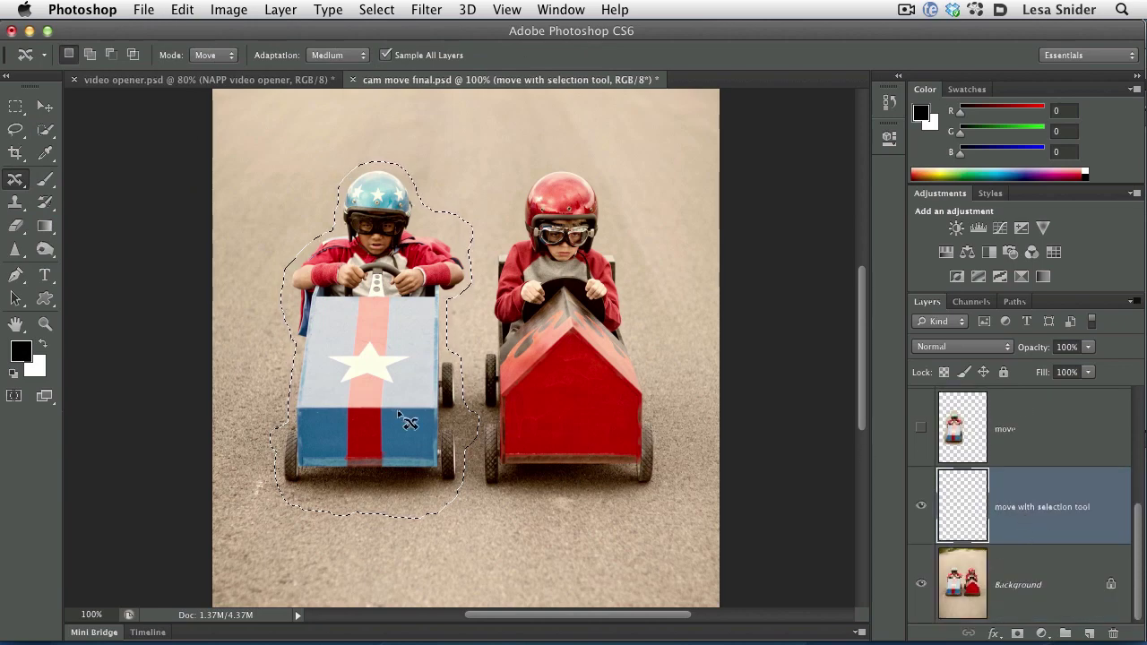
pyautogui.moveTo(369, 338); pyautogui.dragTo(365, 363)
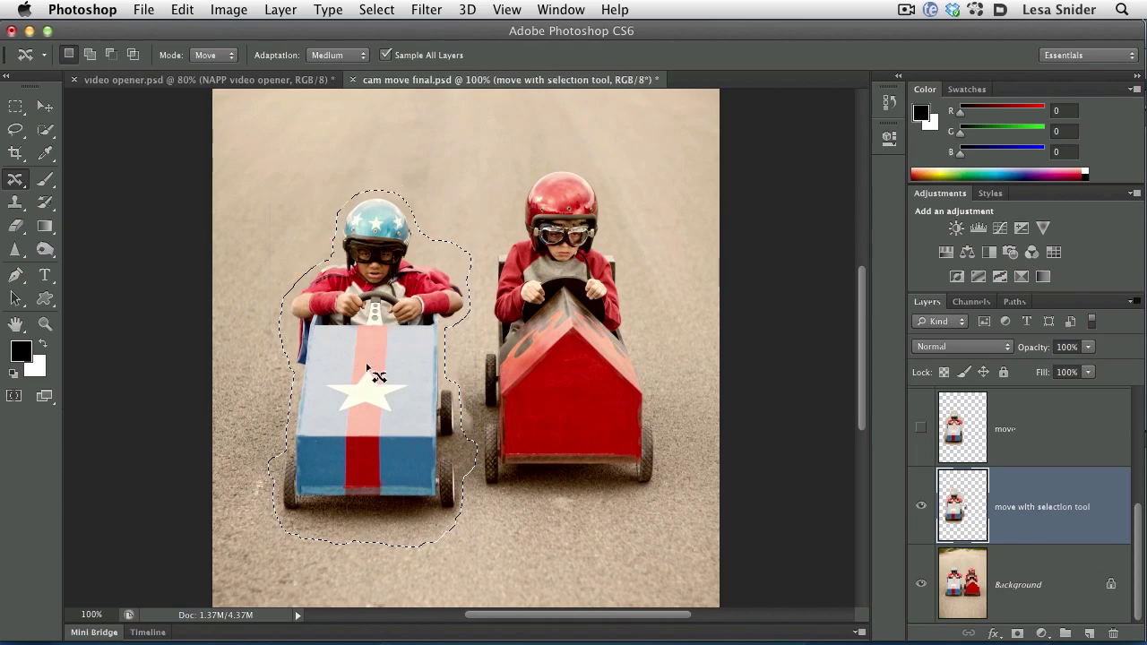